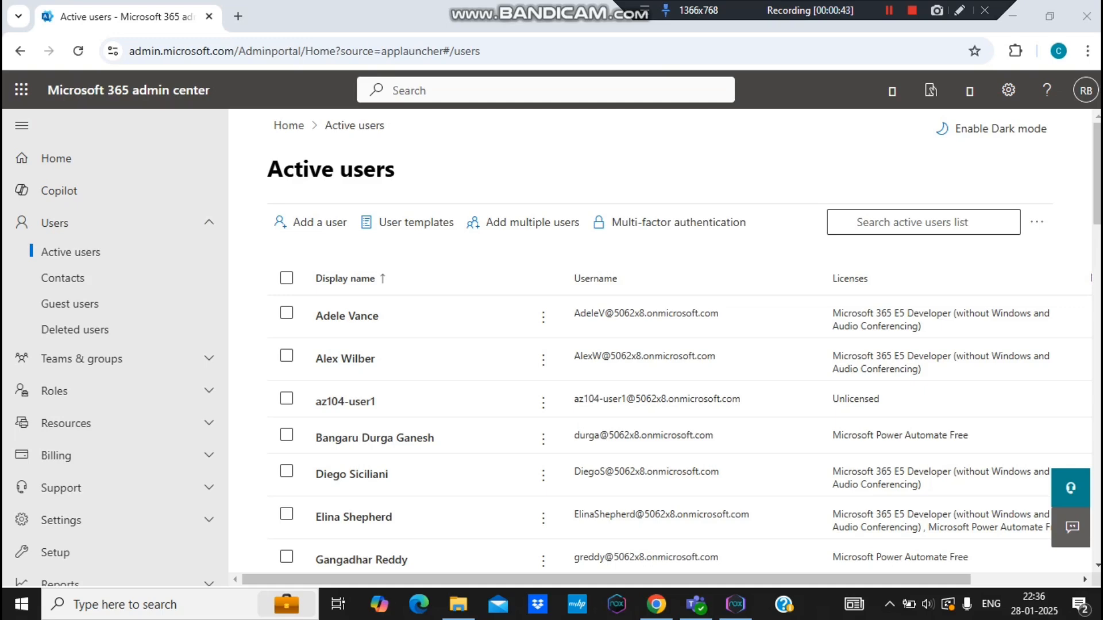
Find the target user by first name among the active users, open their account details, and open the multifactor authentication management page.
key("alt+Tab")
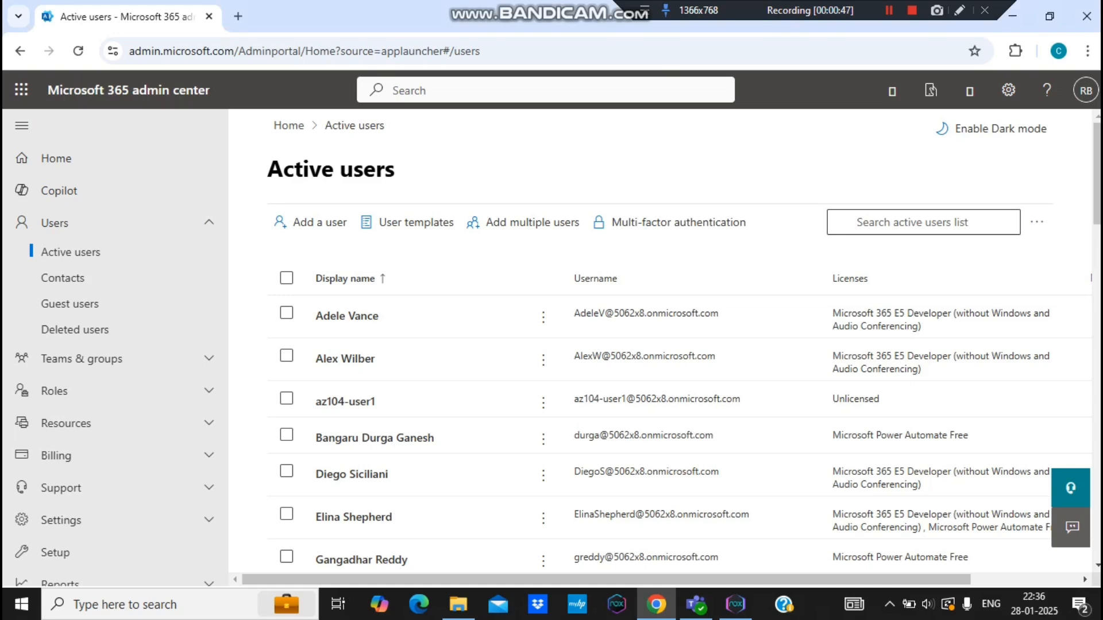
left_click(939, 230)
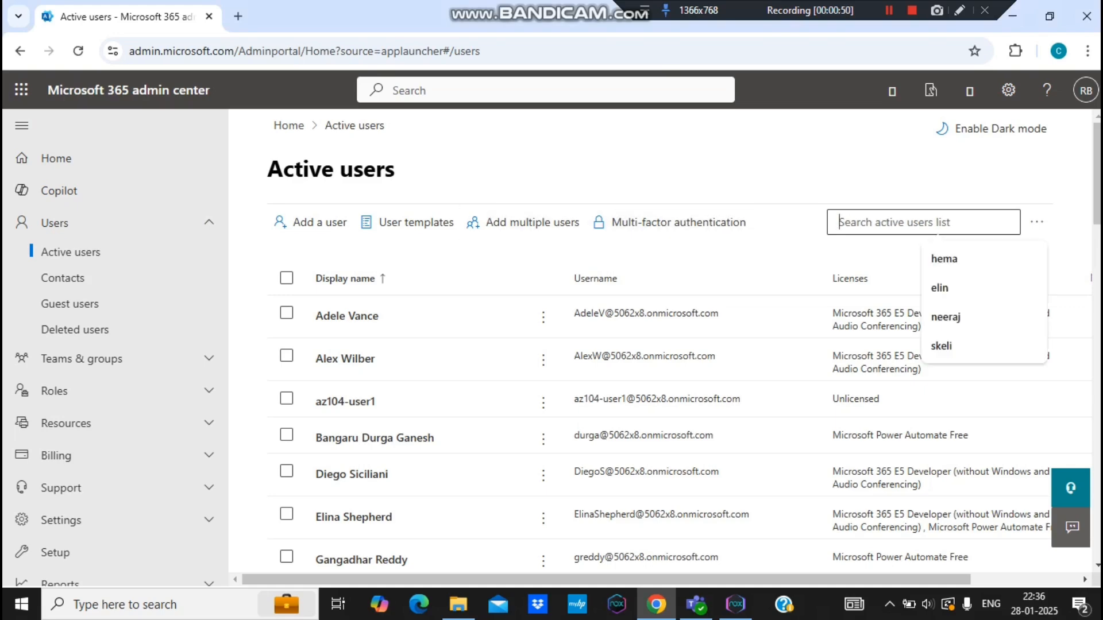
type("el")
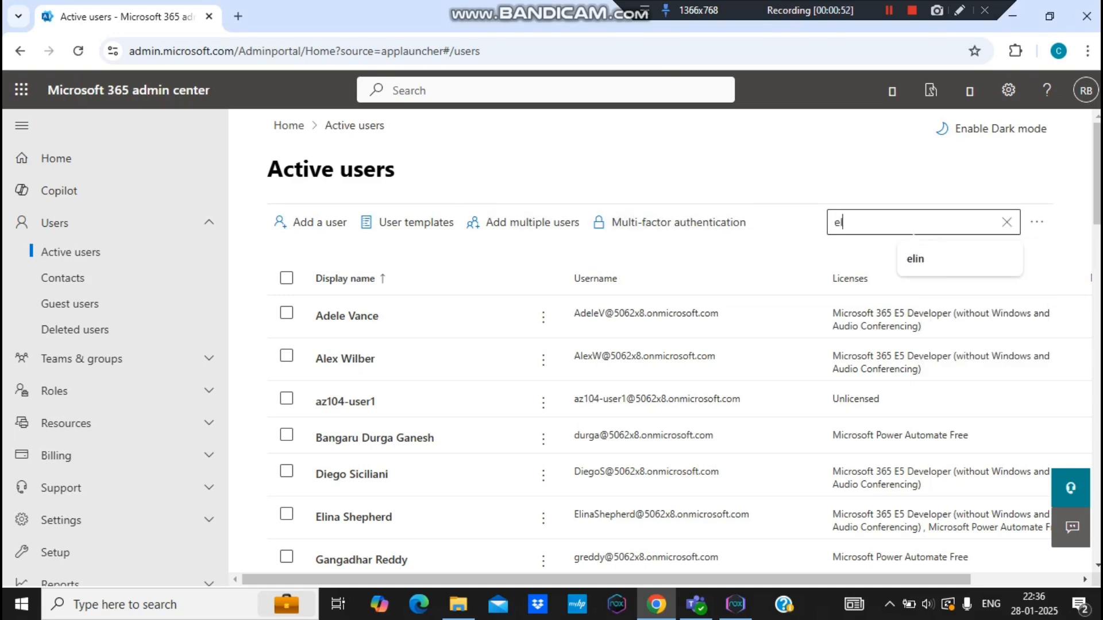
type("ina")
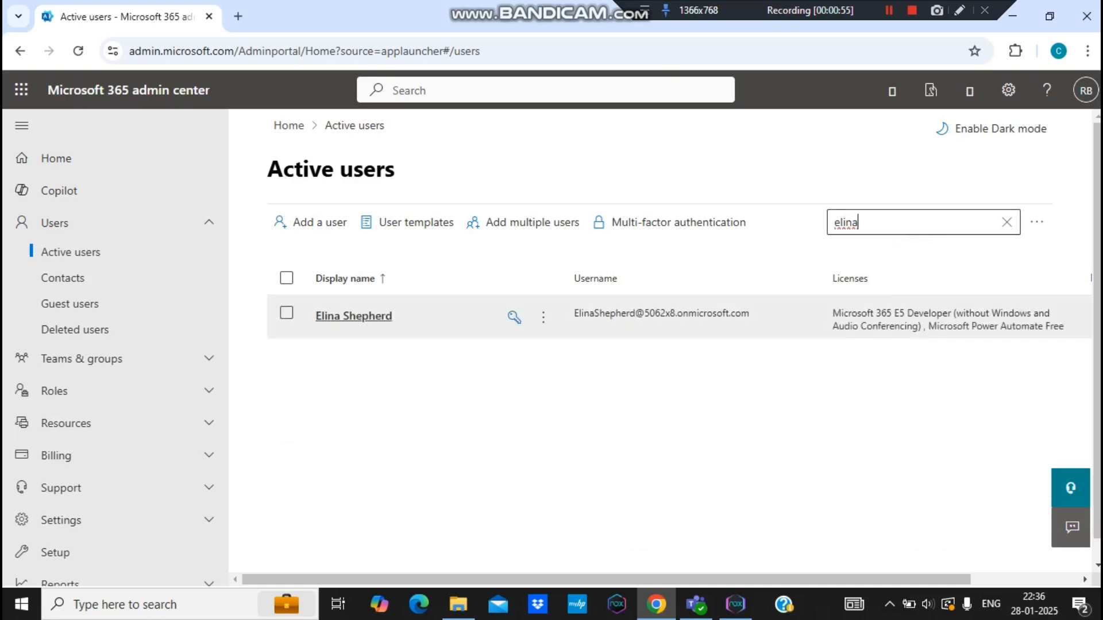
left_click(353, 315)
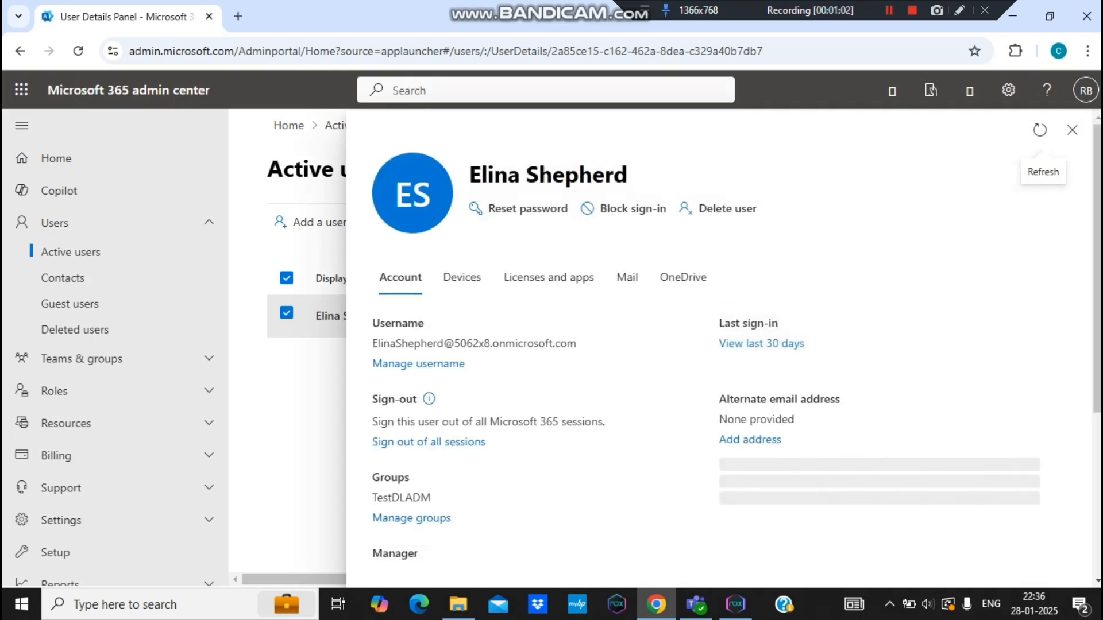
scroll(718, 402, "down", 3)
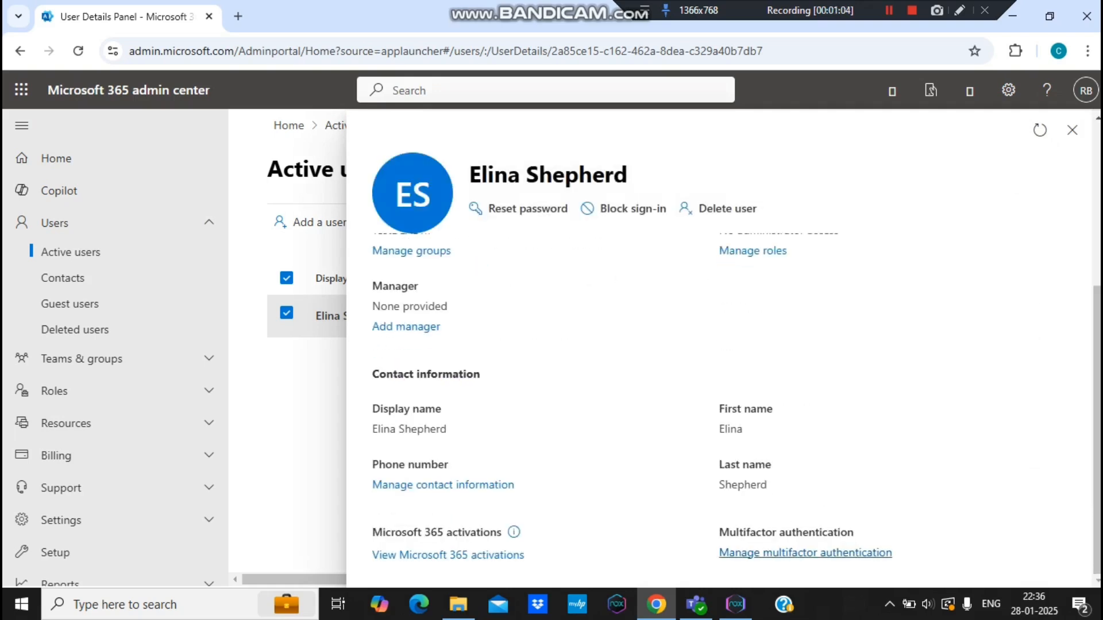
left_click(805, 553)
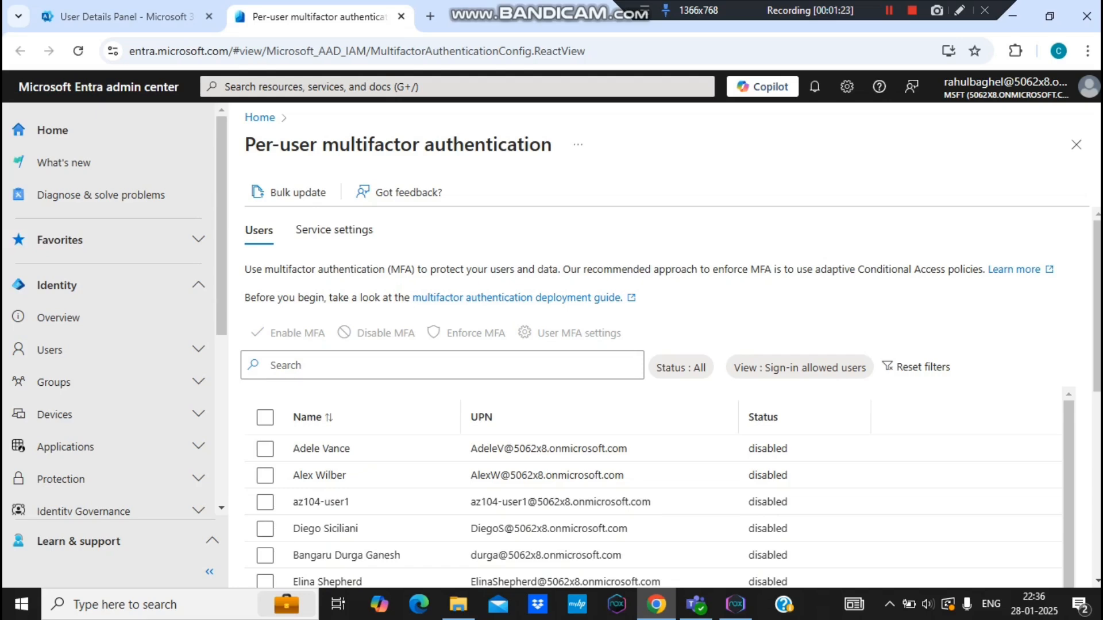
left_click(265, 417)
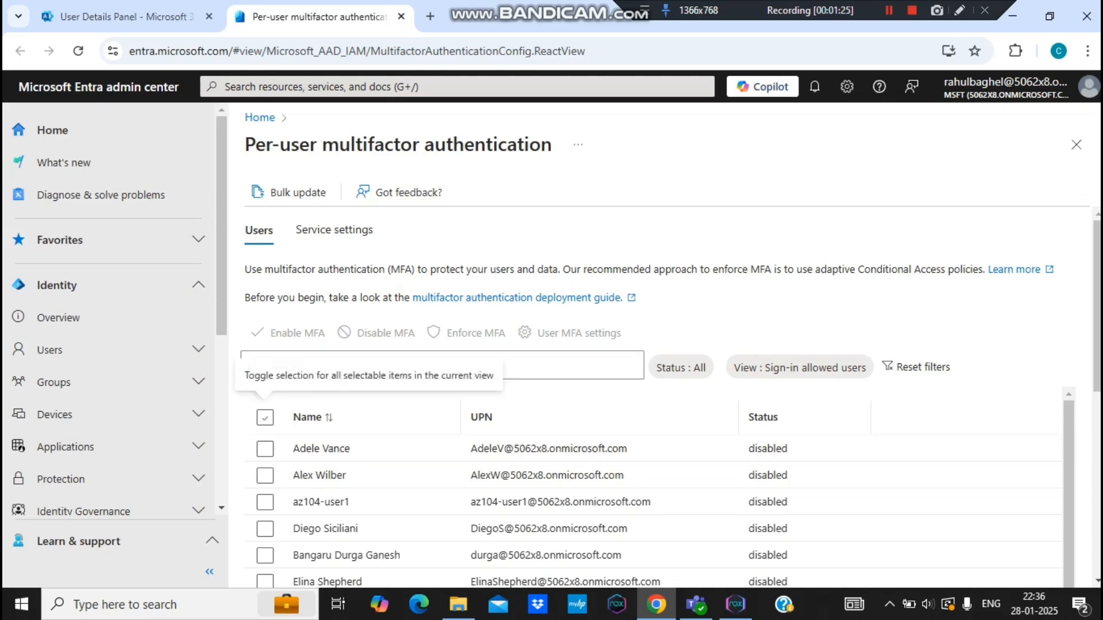
left_click(265, 416)
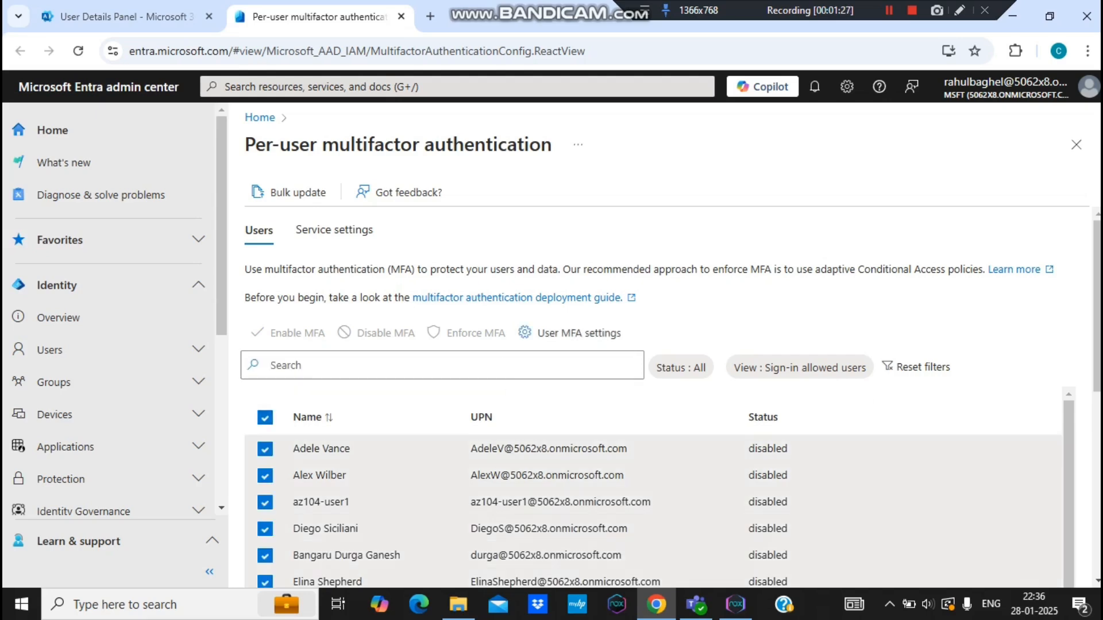
left_click(524, 332)
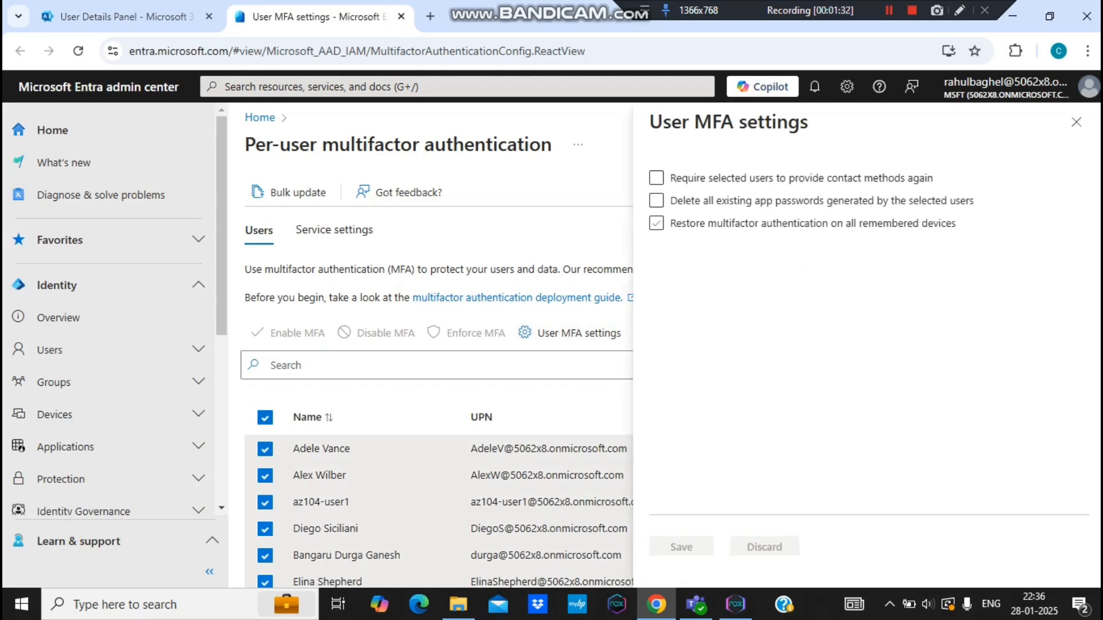
left_click(656, 223)
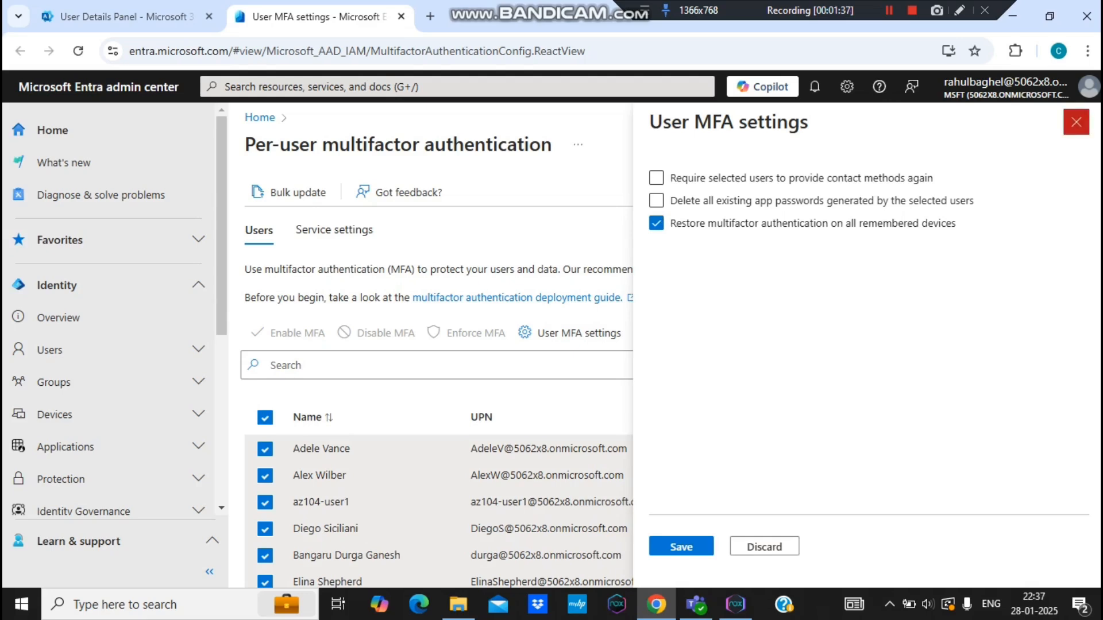
left_click(1075, 122)
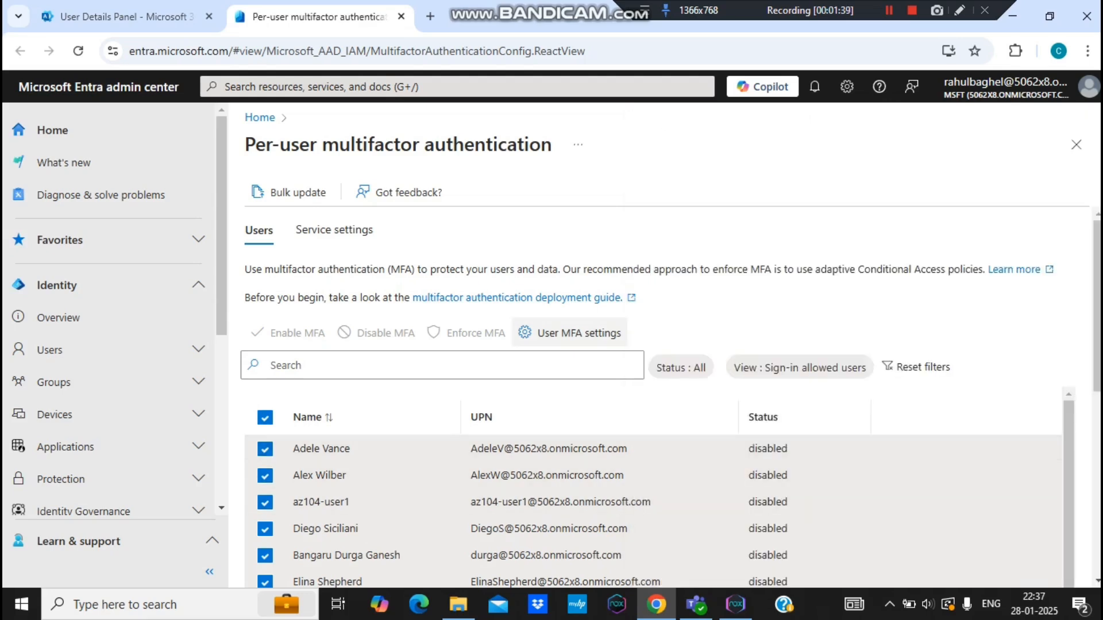
left_click(265, 418)
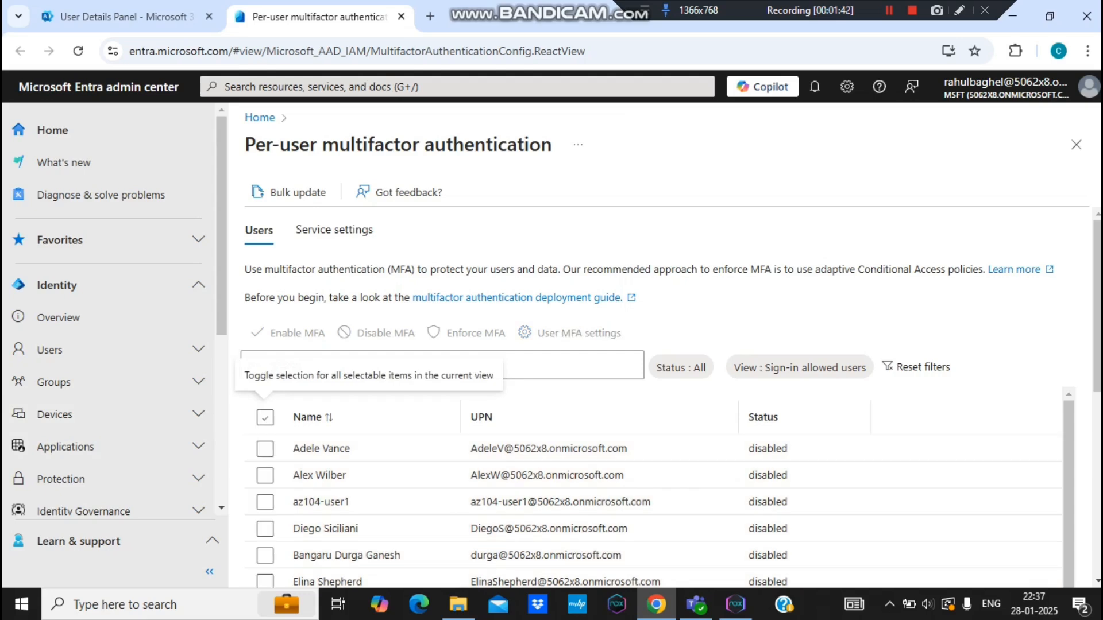
Search the per-user multifactor authentication list for the same user's first name and enable MFA for that account.
left_click(367, 376)
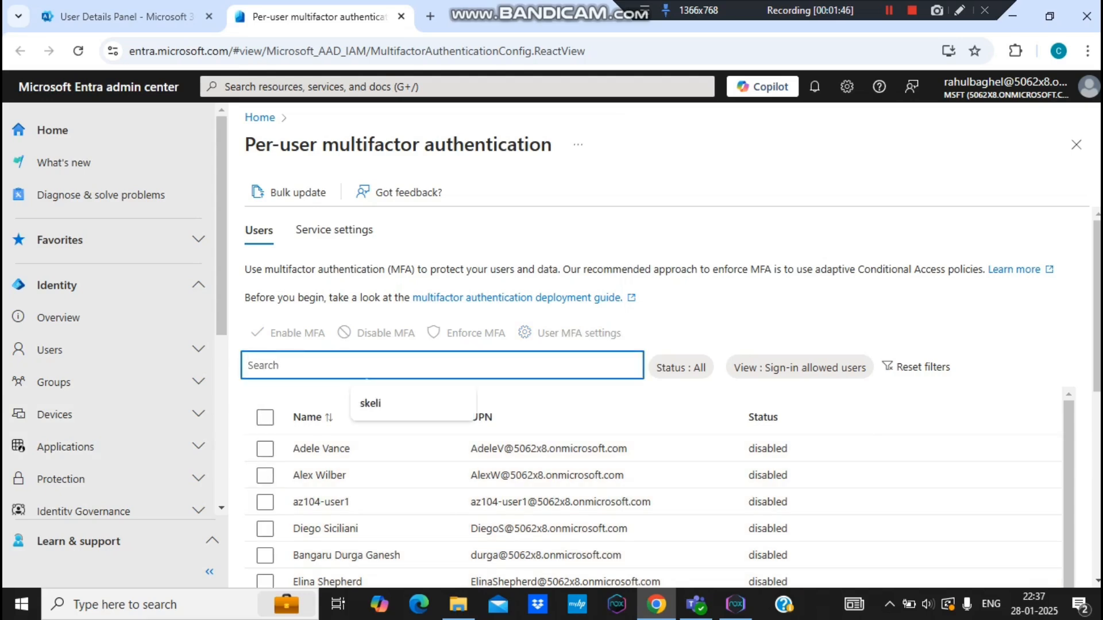
type("e")
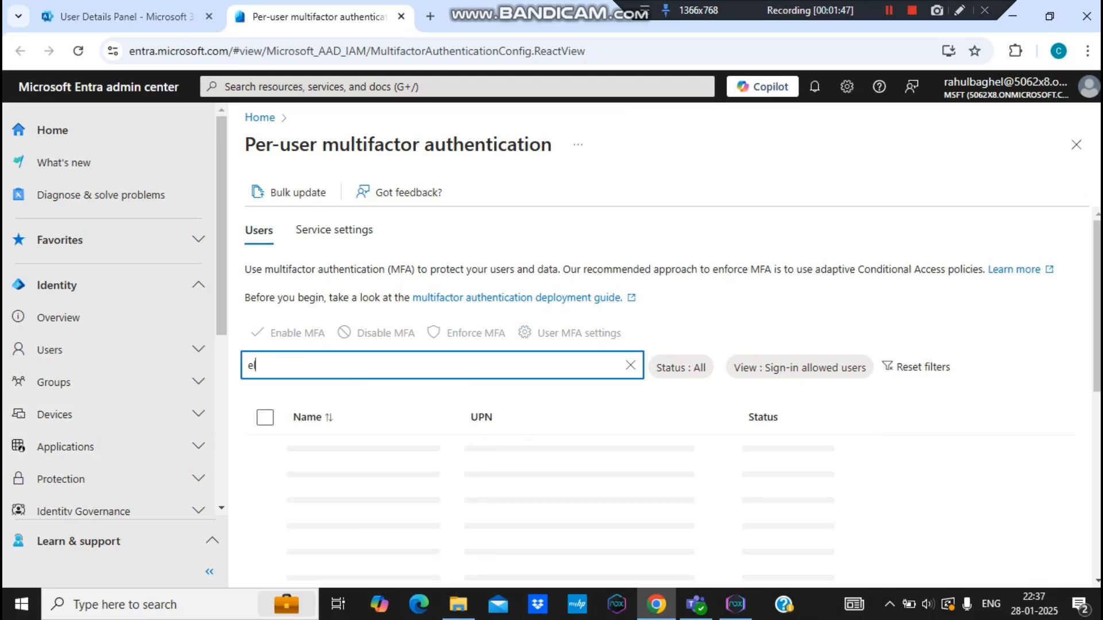
type("lin")
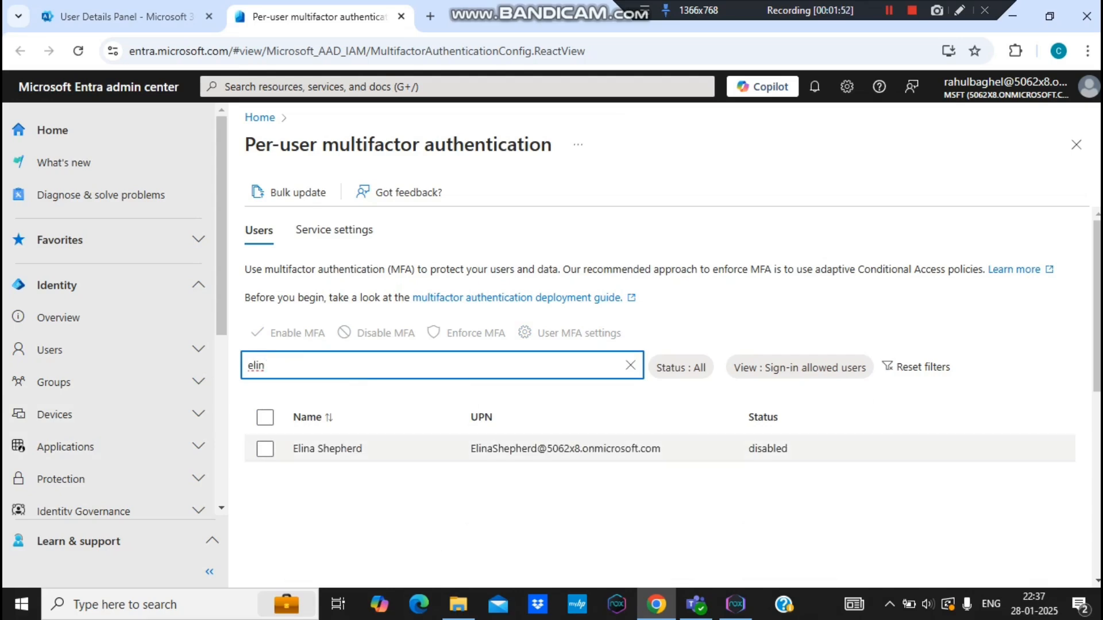
double_click(265, 418)
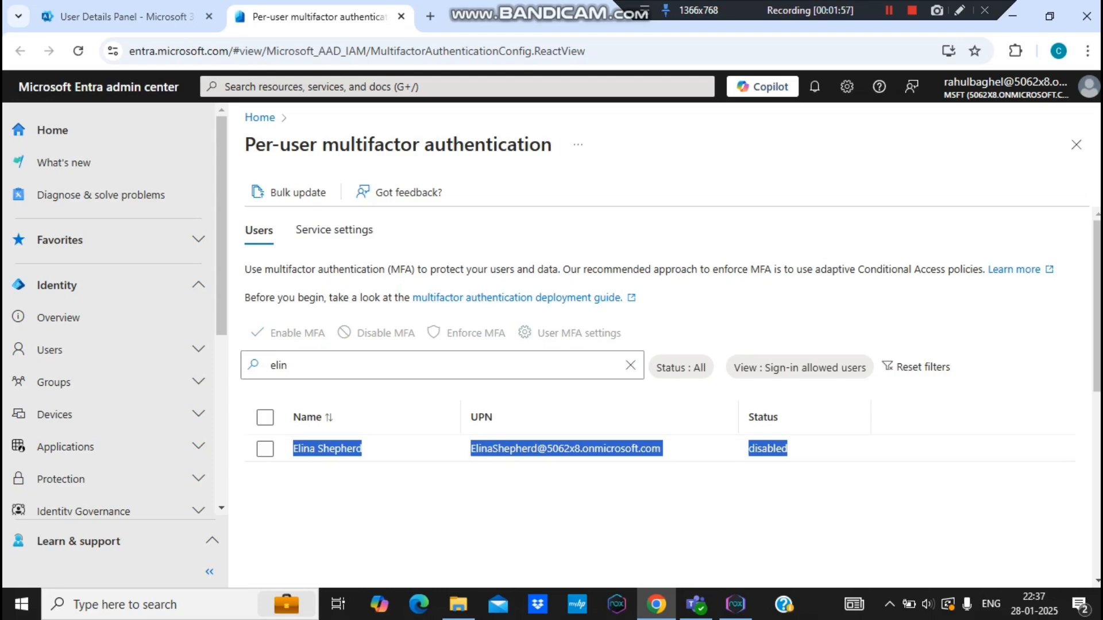
left_click(265, 449)
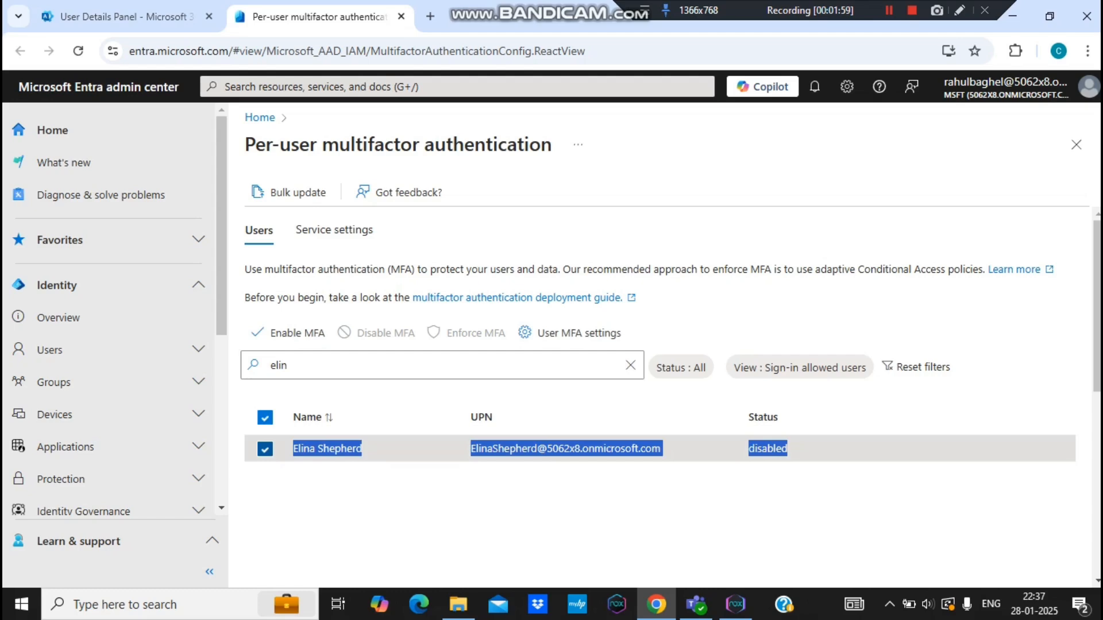
left_click(290, 333)
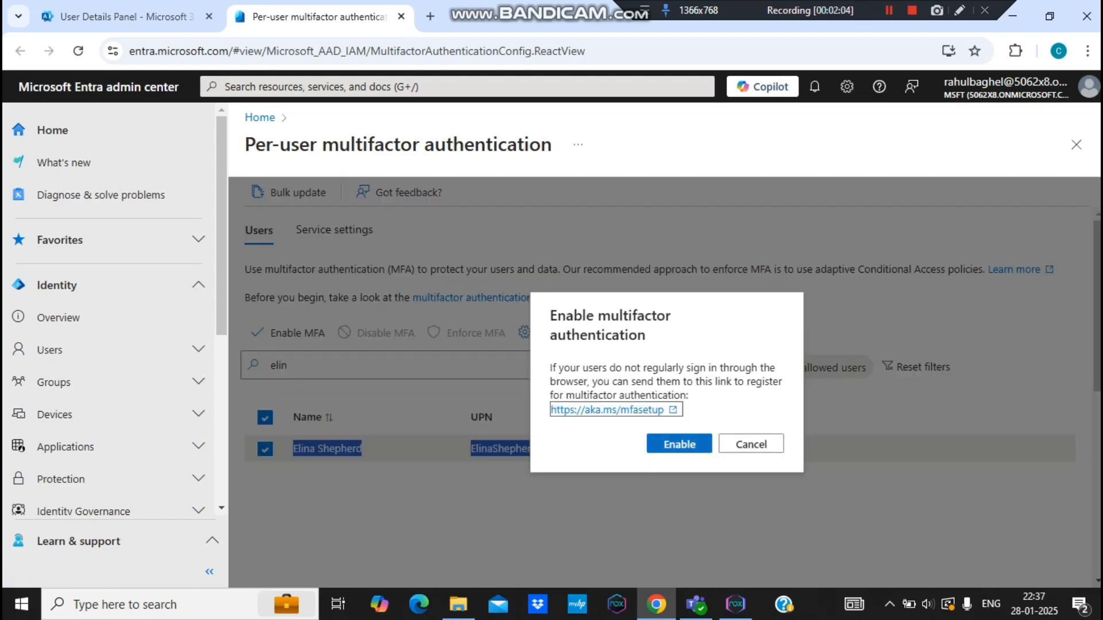
left_click(679, 444)
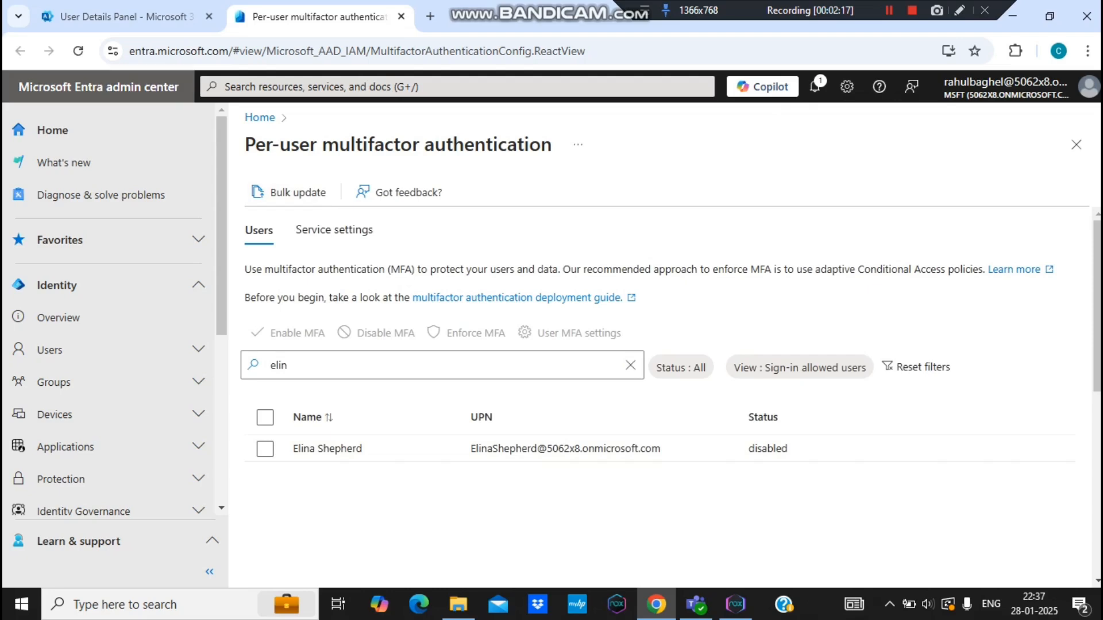
Reload the per-user multifactor authentication page, search for the same user's first name again, and copy the account's UPN.
left_click(78, 51)
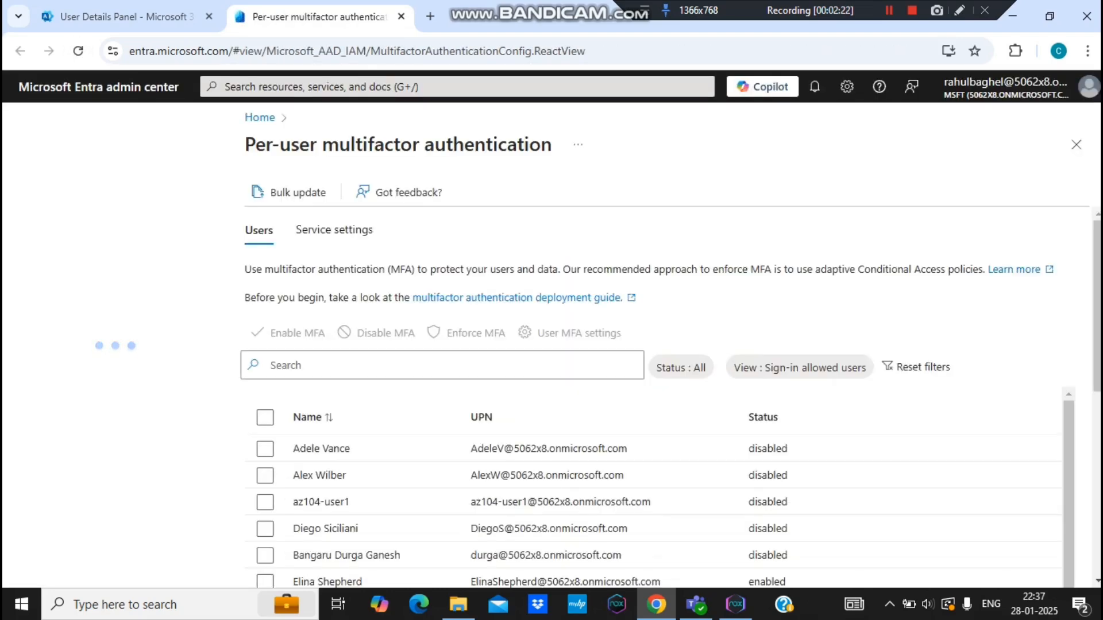
left_click(413, 365)
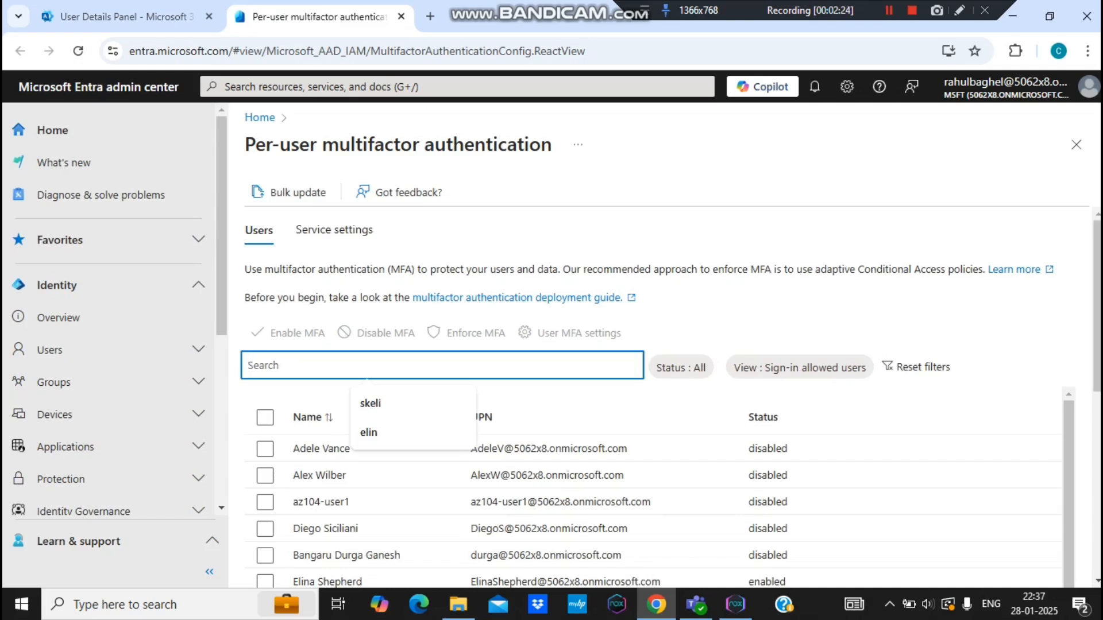
type("elina")
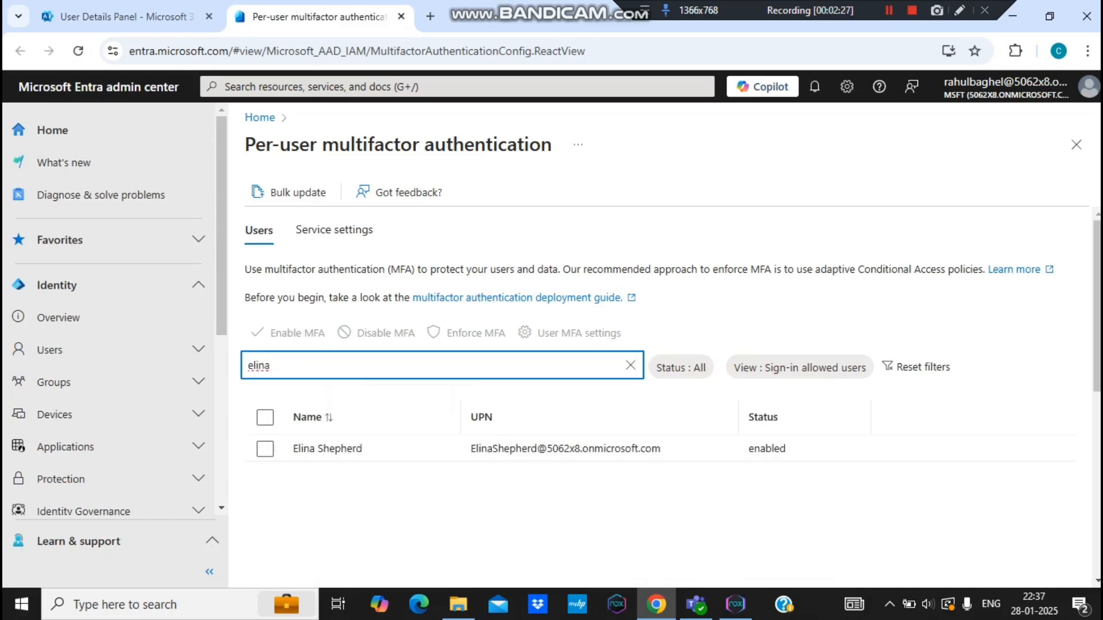
left_click_drag(662, 449, 471, 449)
key("ctrl+c")
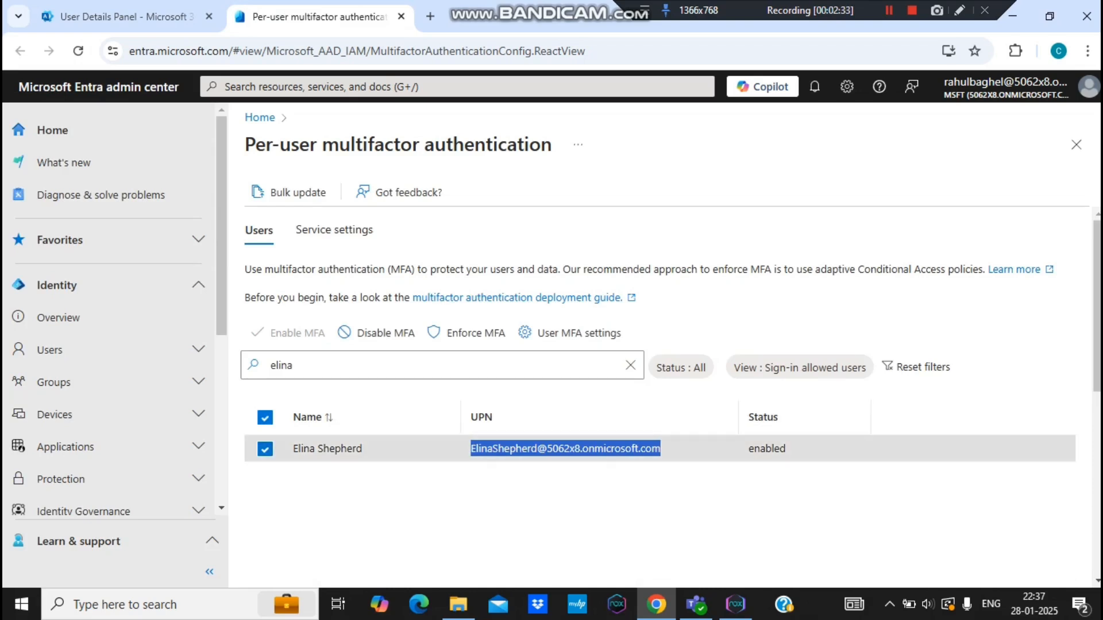
Open office.com in a new Incognito window and go to the Microsoft 365 sign-in page.
left_click(1087, 51)
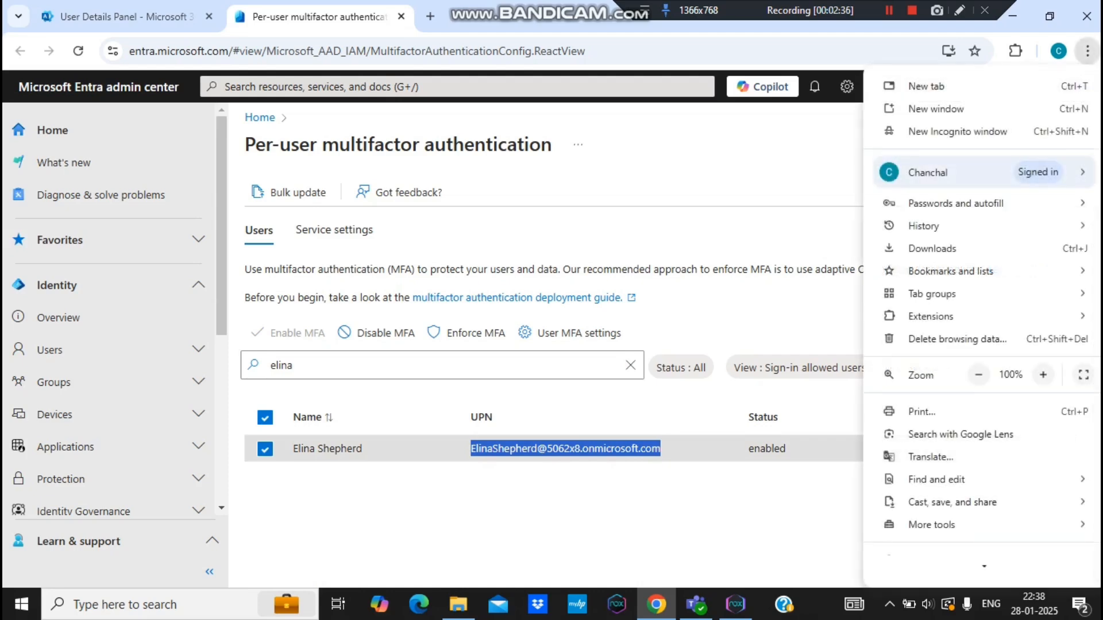
left_click(954, 131)
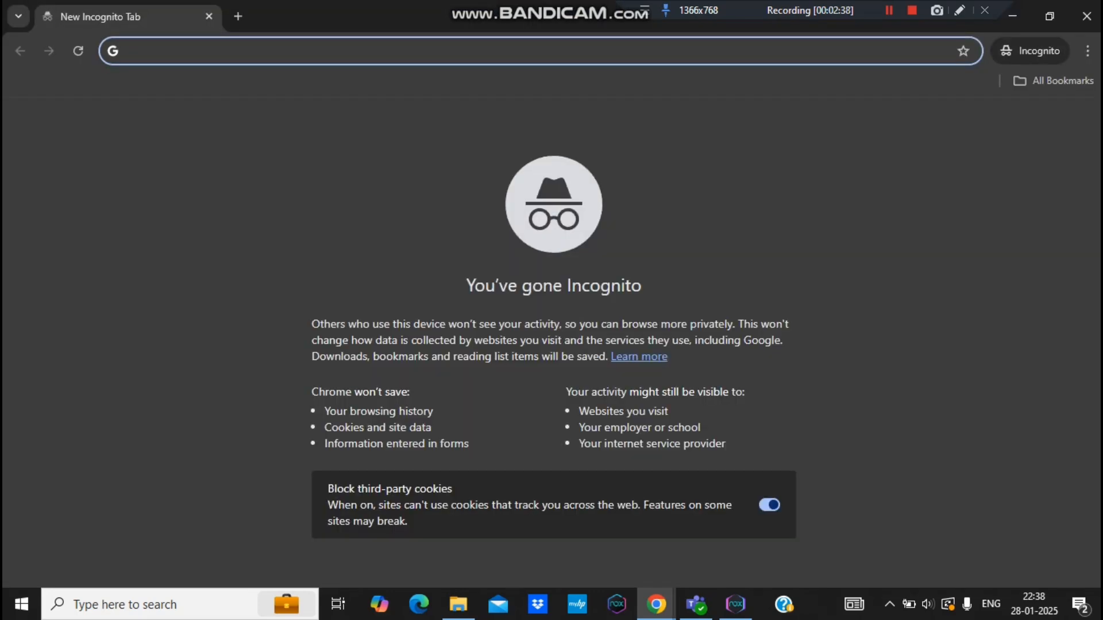
type("office.com")
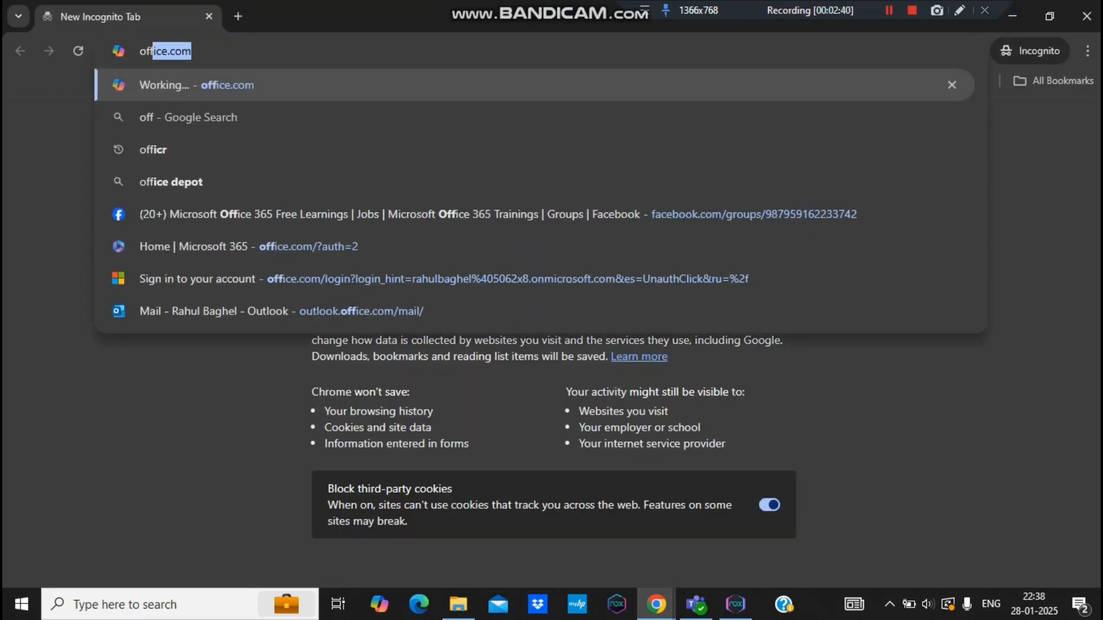
key("Return")
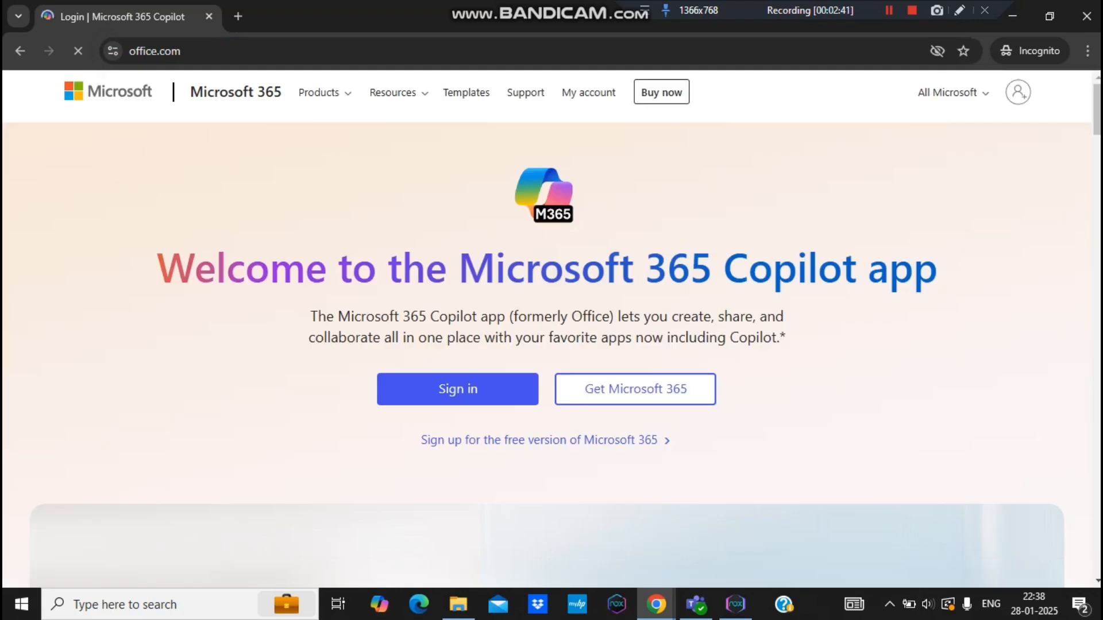
left_click(457, 389)
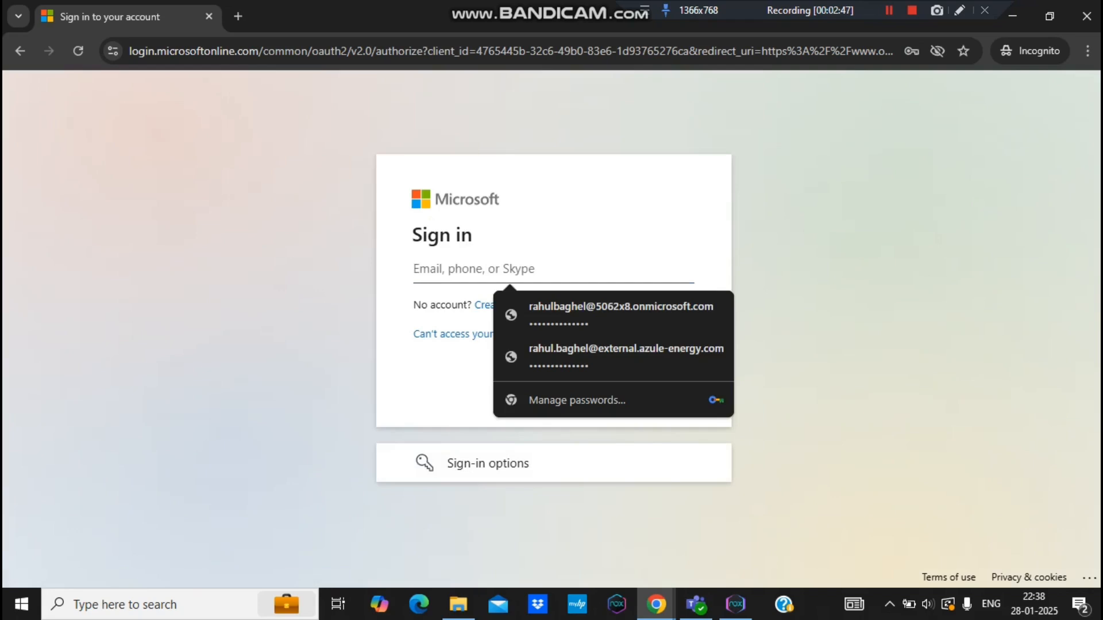
Sign in with the copied user's e-mail address and enter the account password.
key("ctrl+v")
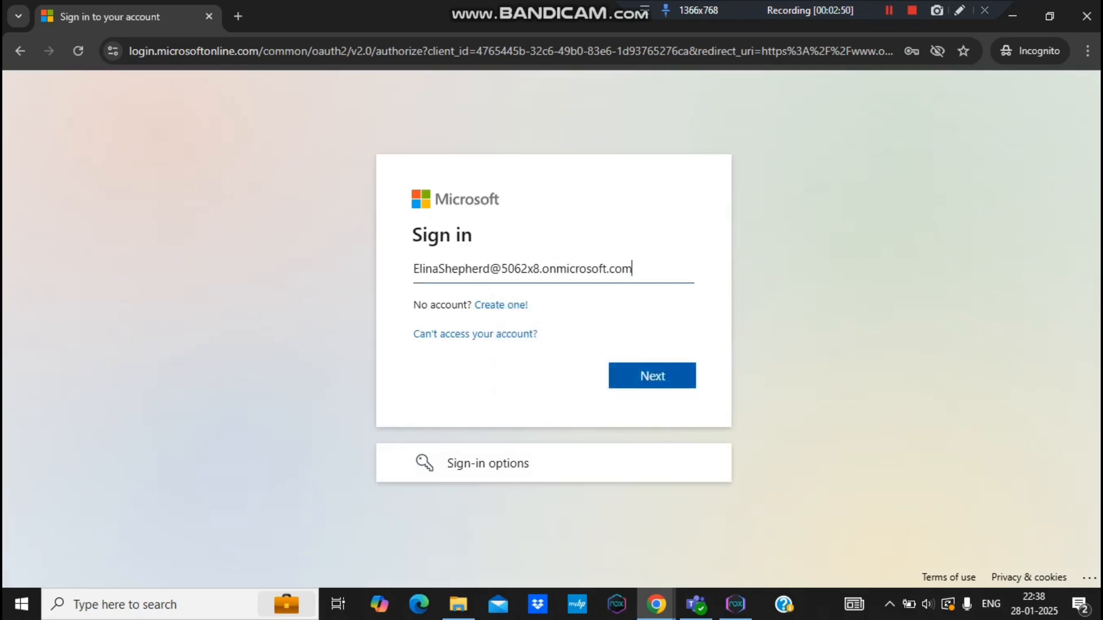
key("Return")
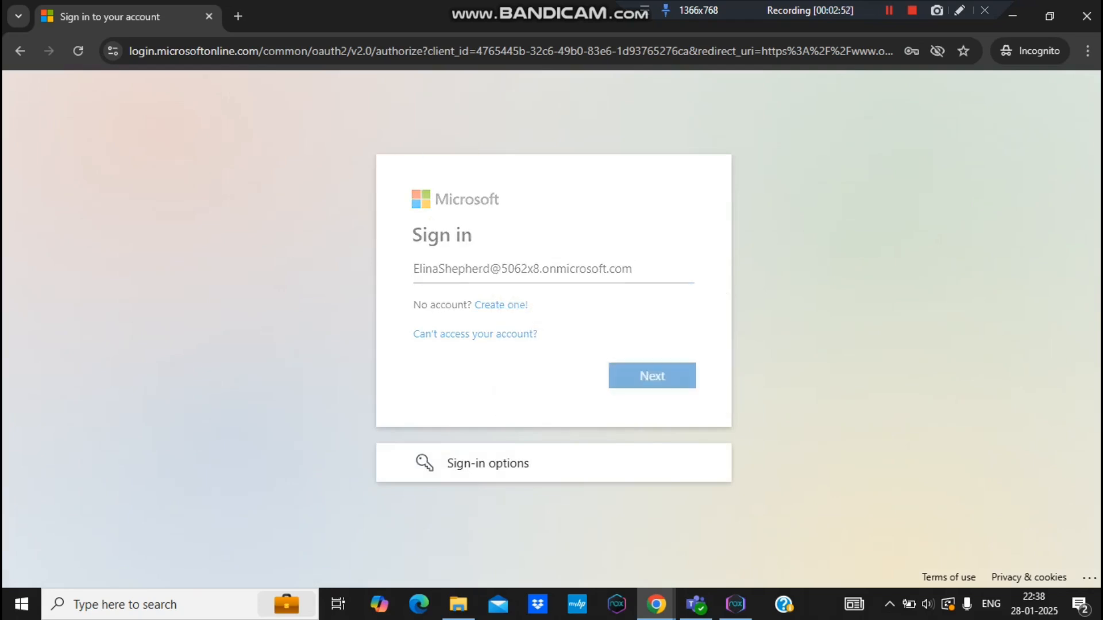
type("•••")
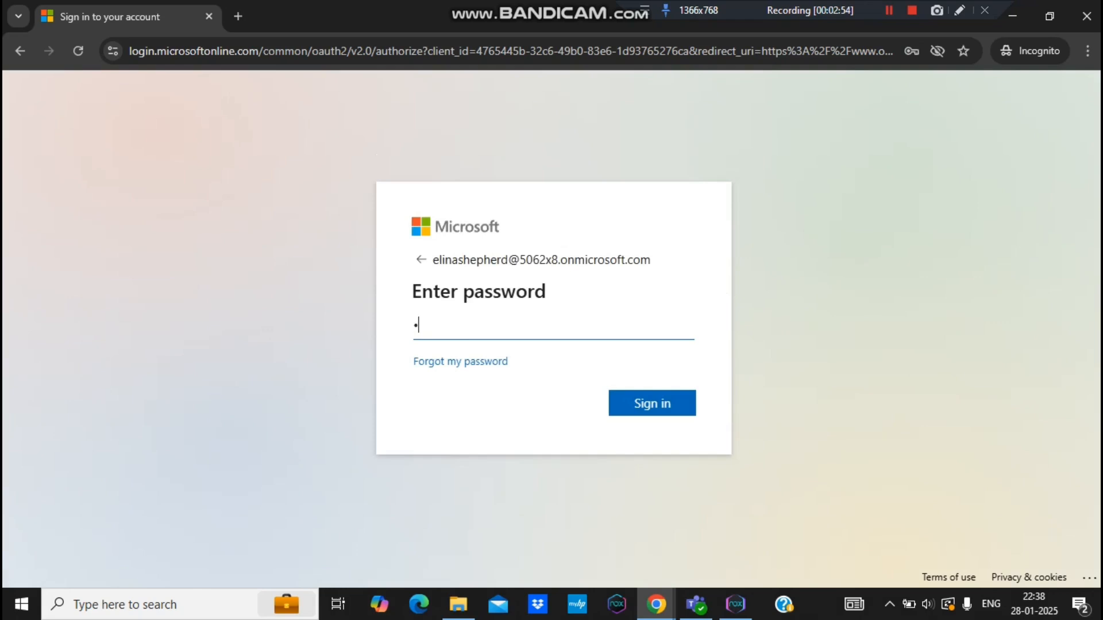
type("••••••••")
key("Return")
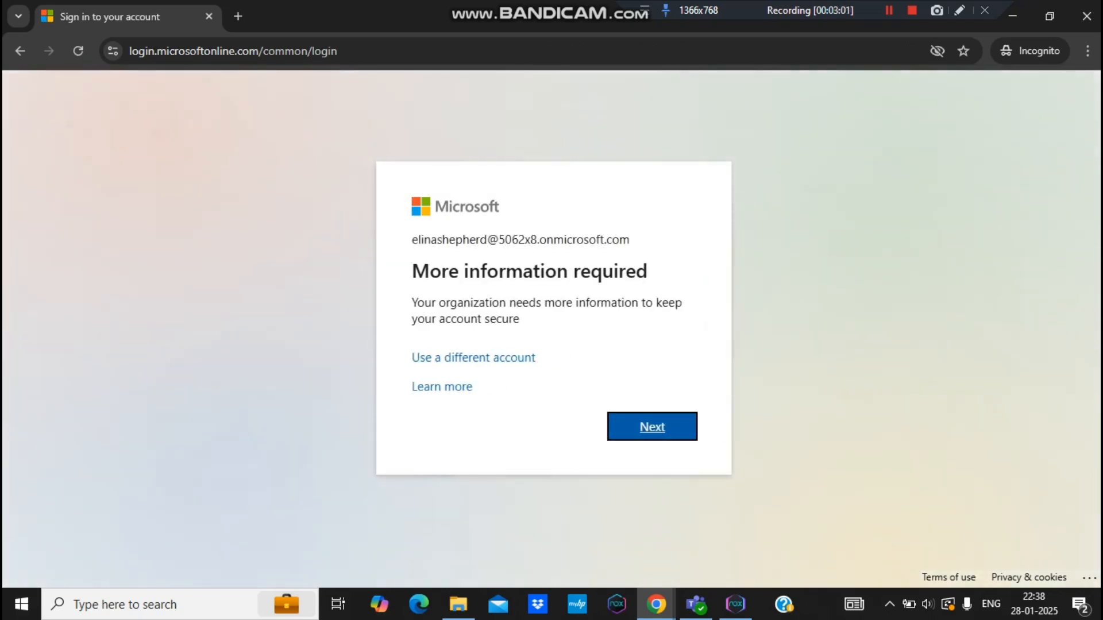
left_click_drag(519, 319, 411, 303)
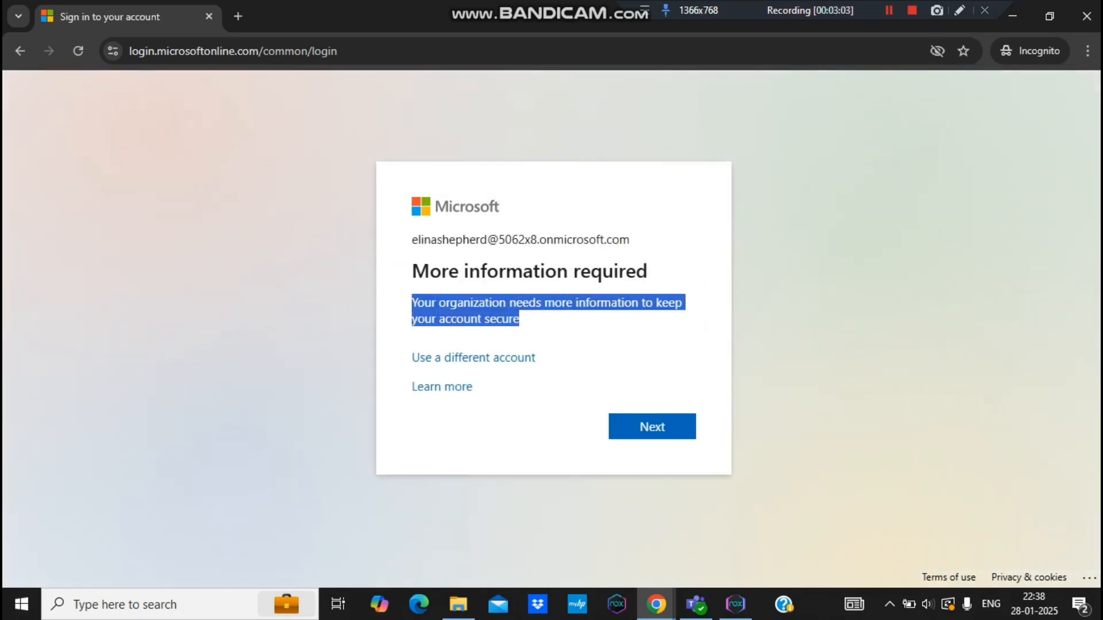
left_click(540, 339)
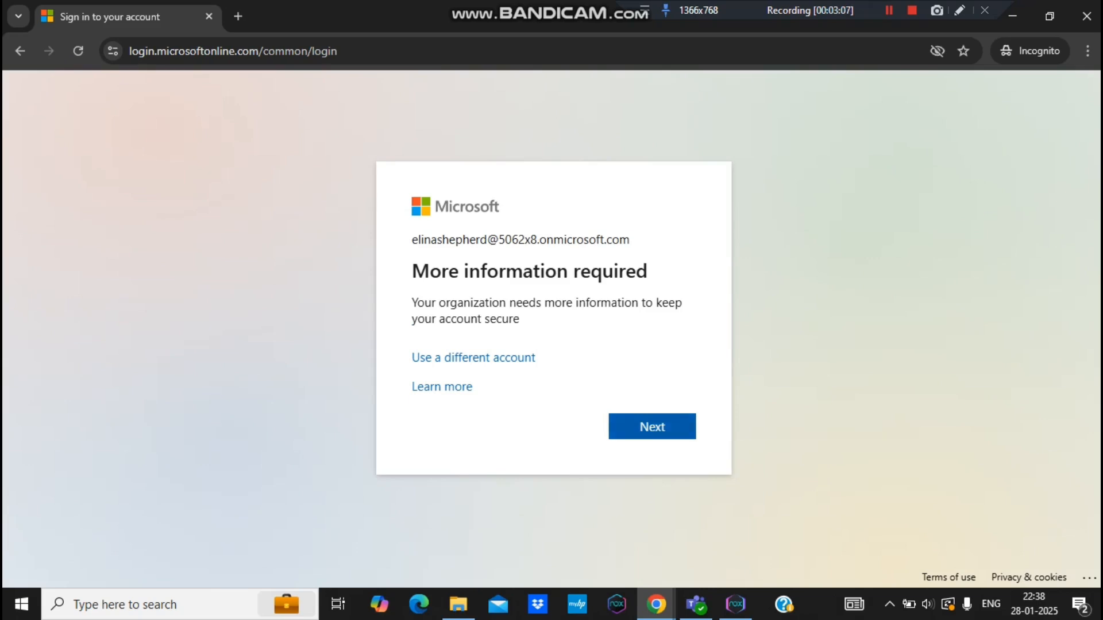
Continue to the required security info setup and find and open the Play Store on the mirrored phone.
left_click(652, 427)
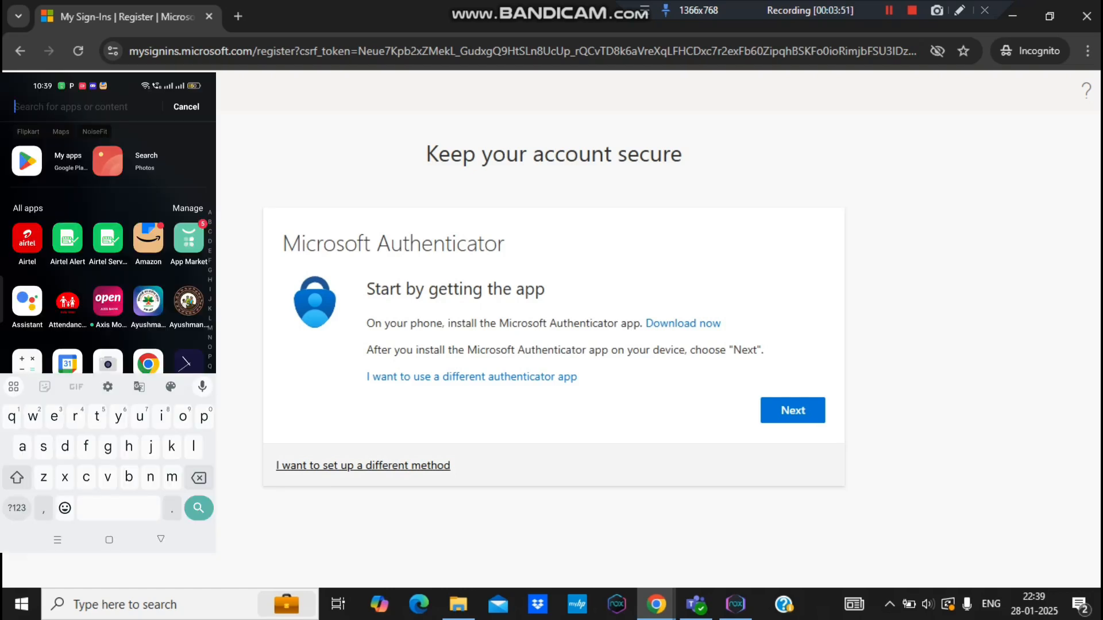
type("p")
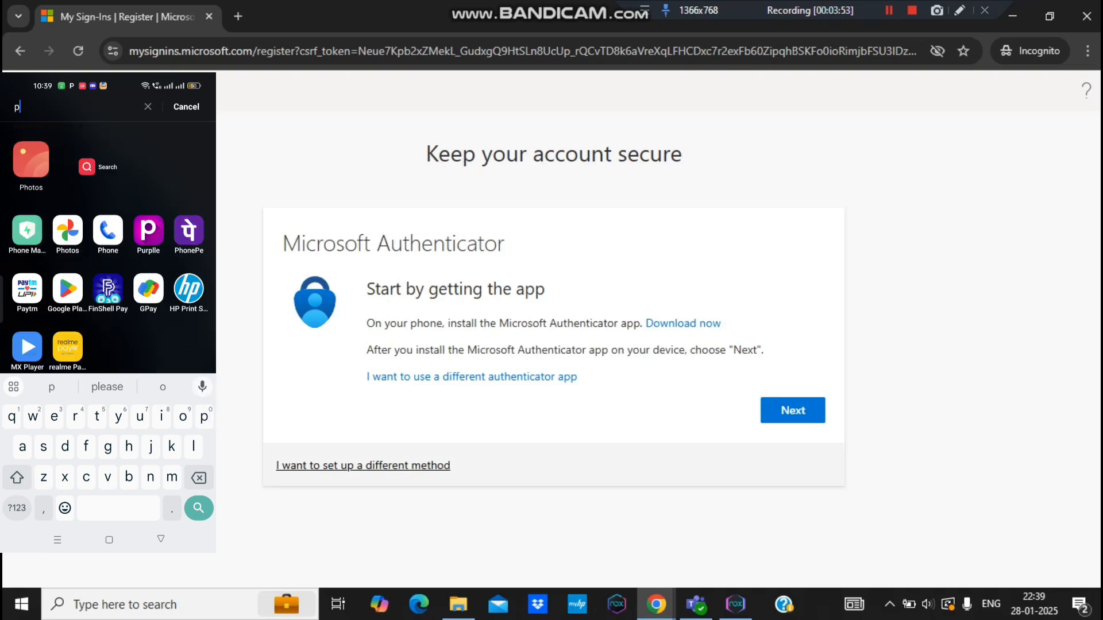
type("lay")
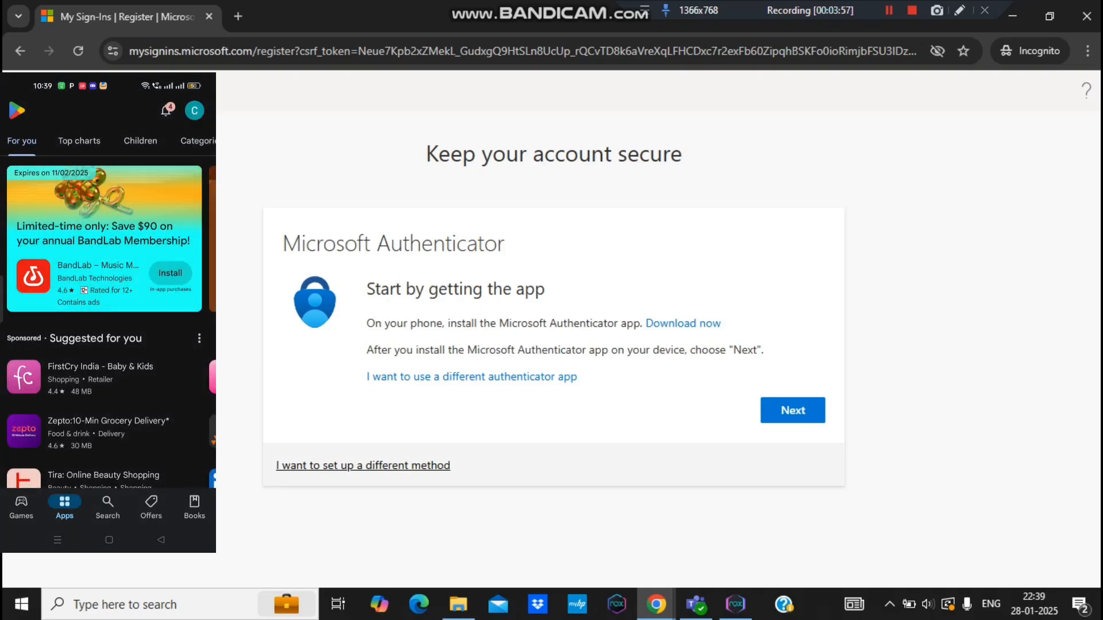
Search the phone's Play Store for "microsoft authenticator app" and install Microsoft Authenticator from Microsoft Corporation.
left_click(109, 506)
left_click(41, 111)
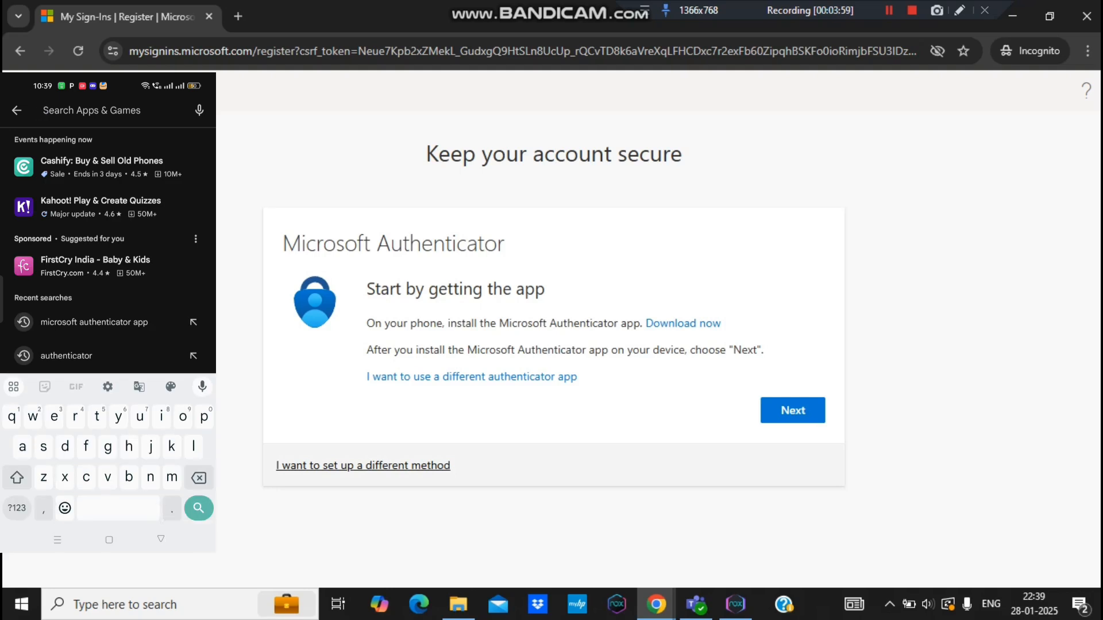
type("micro")
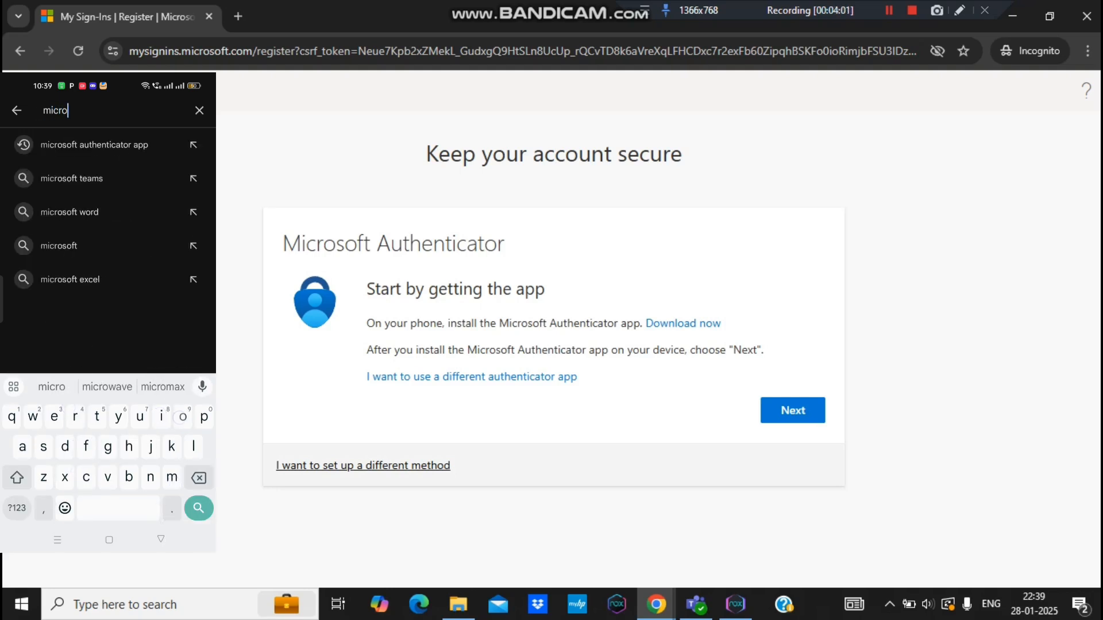
type("s")
left_click(54, 147)
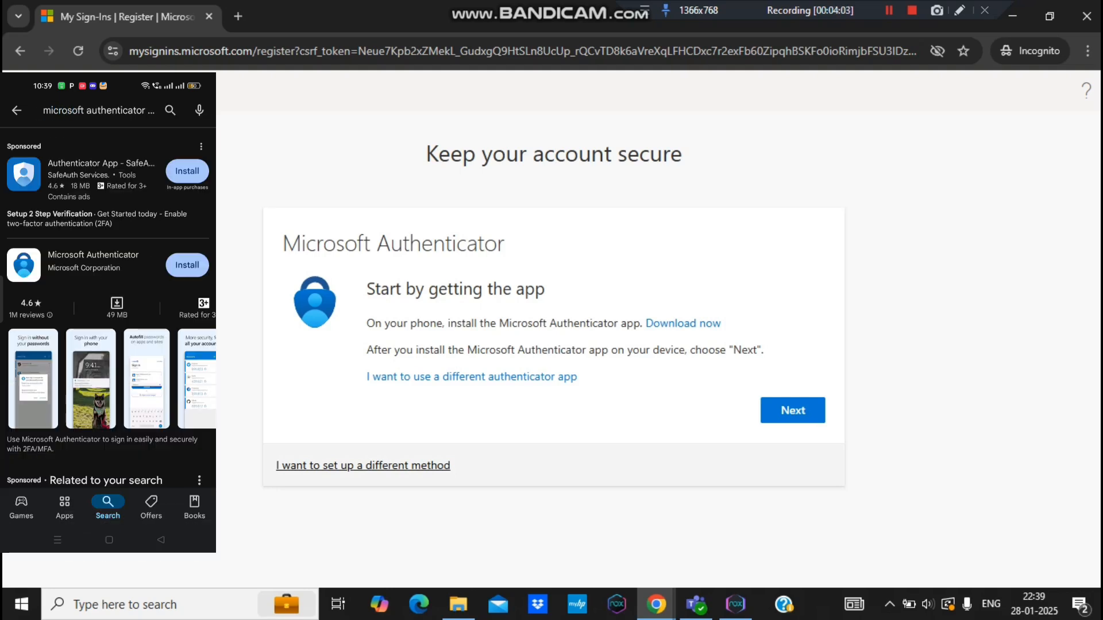
left_click(187, 265)
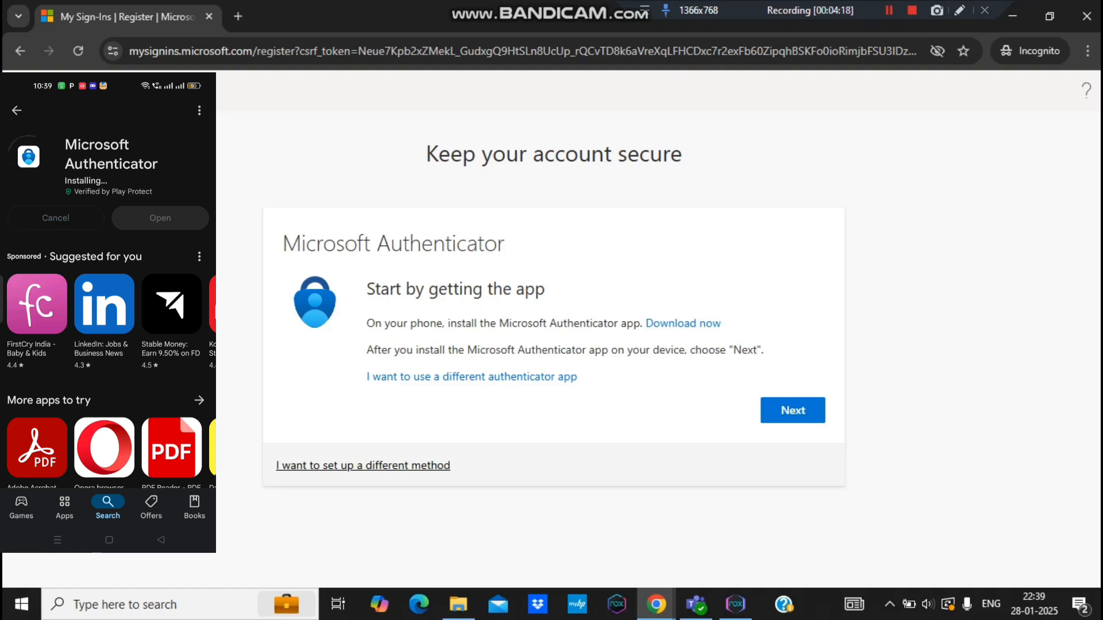
Advance the Microsoft Authenticator setup to the QR code and scan it with the phone app to add the work or school account.
left_click_drag(406, 350, 611, 350)
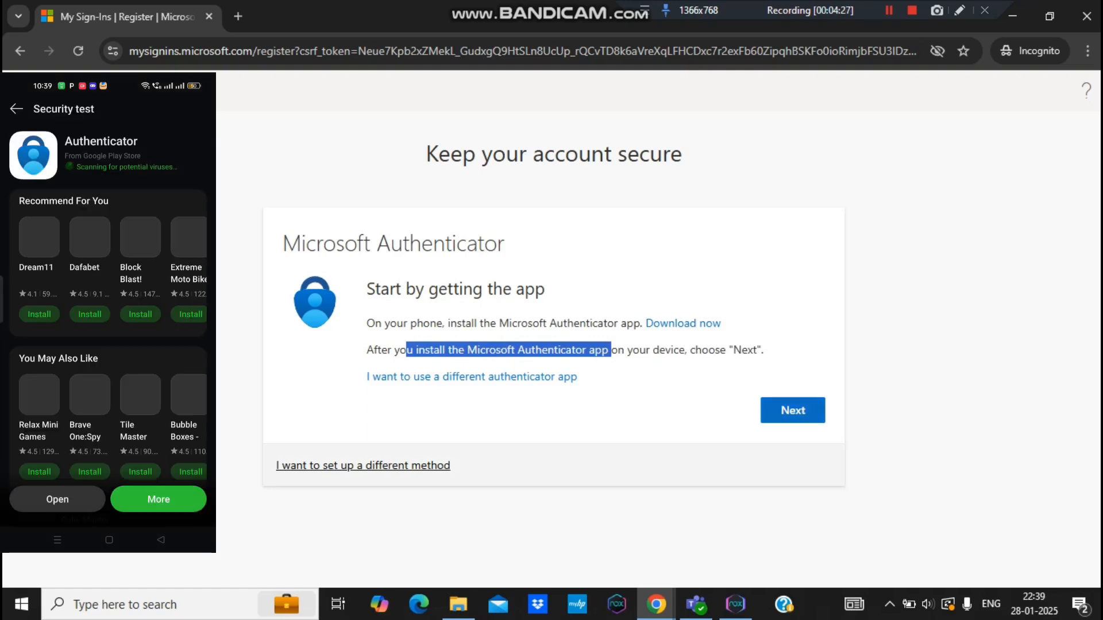
left_click(792, 411)
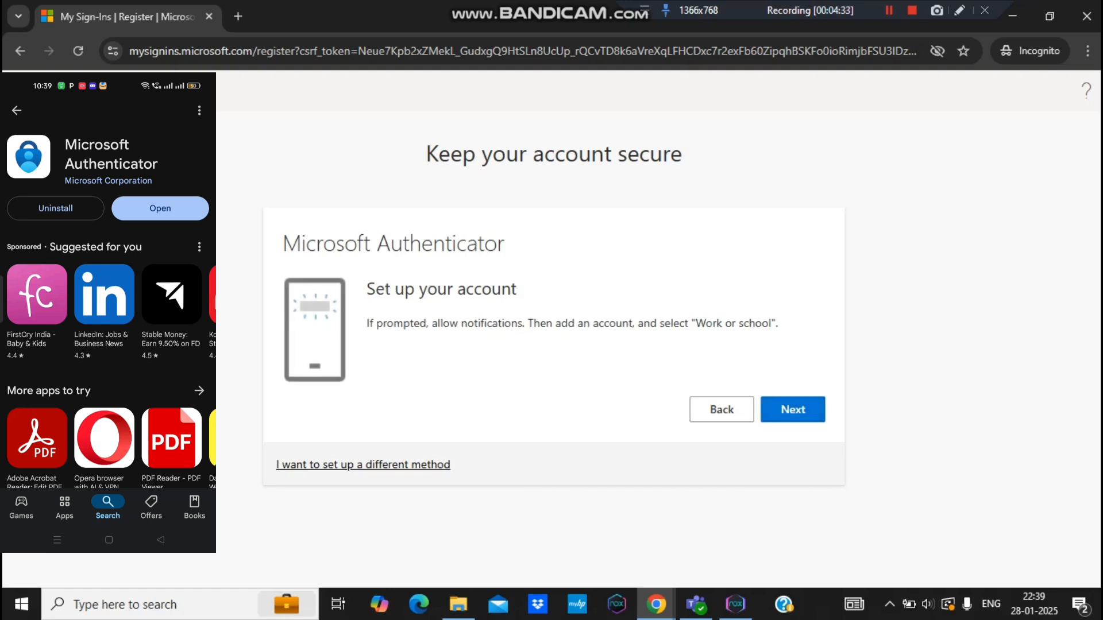
left_click_drag(582, 324, 779, 323)
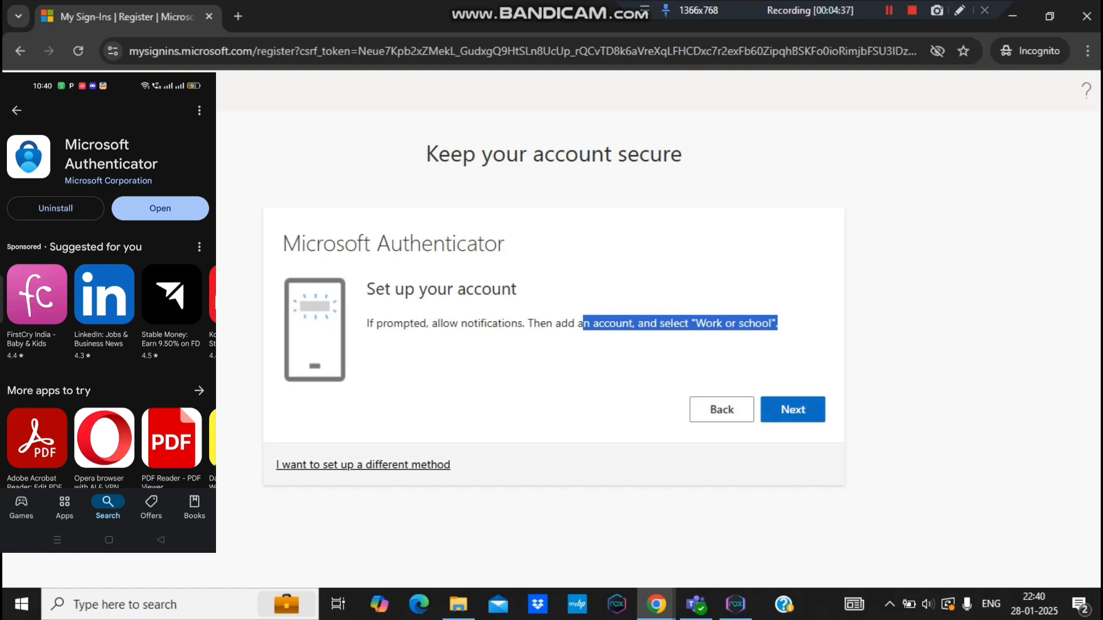
left_click(793, 410)
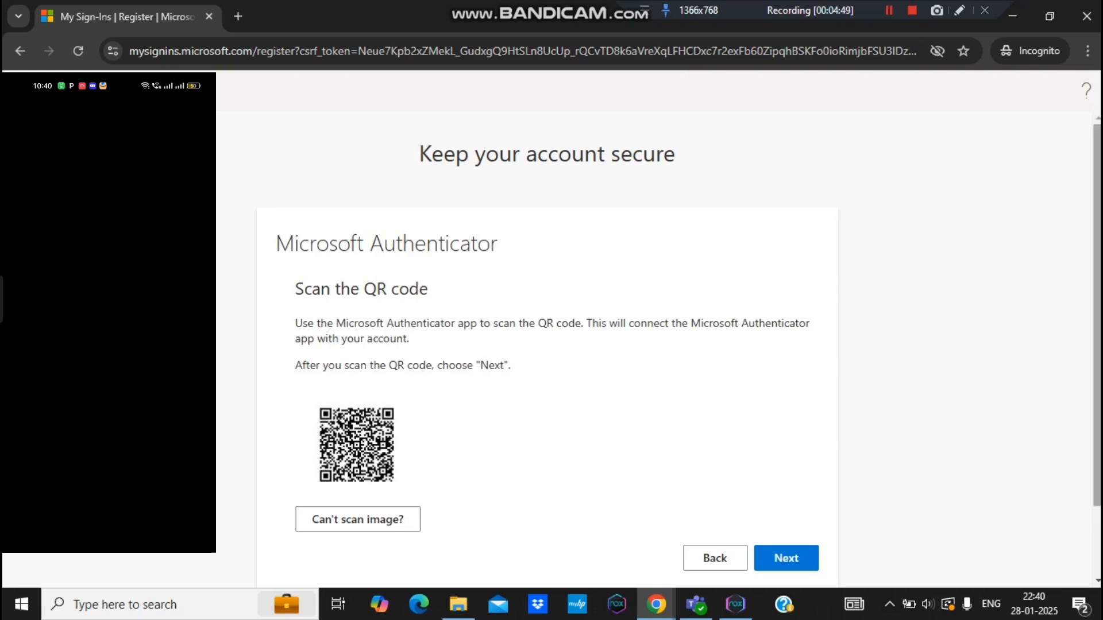
scroll(547, 344, "down", 2)
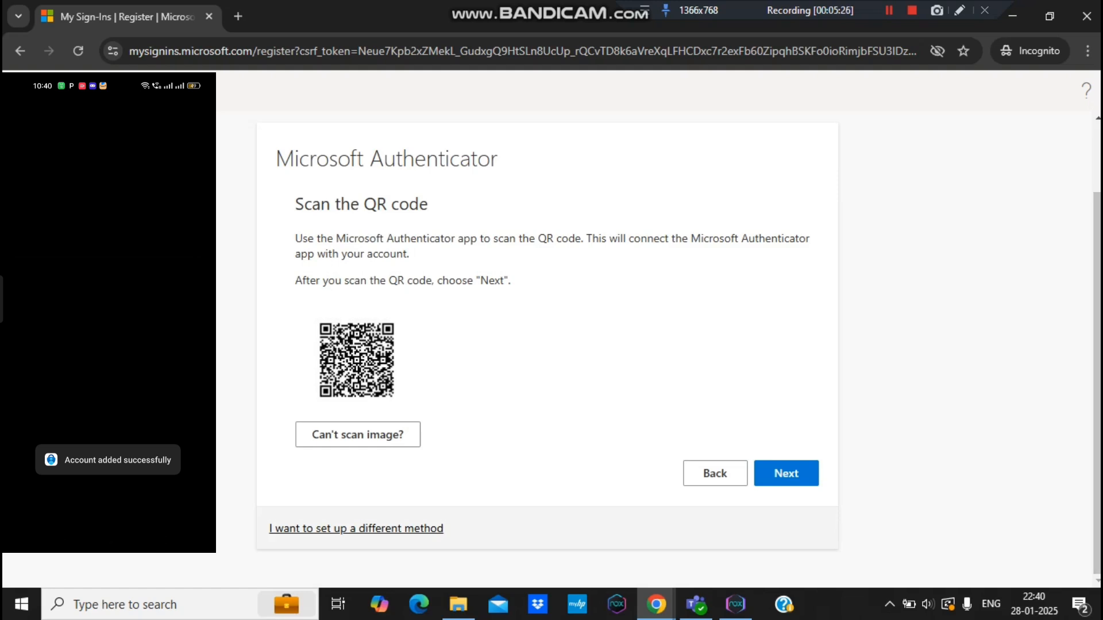
Request the test notification and approve it on the phone by entering the verification number shown on the setup page.
left_click(786, 473)
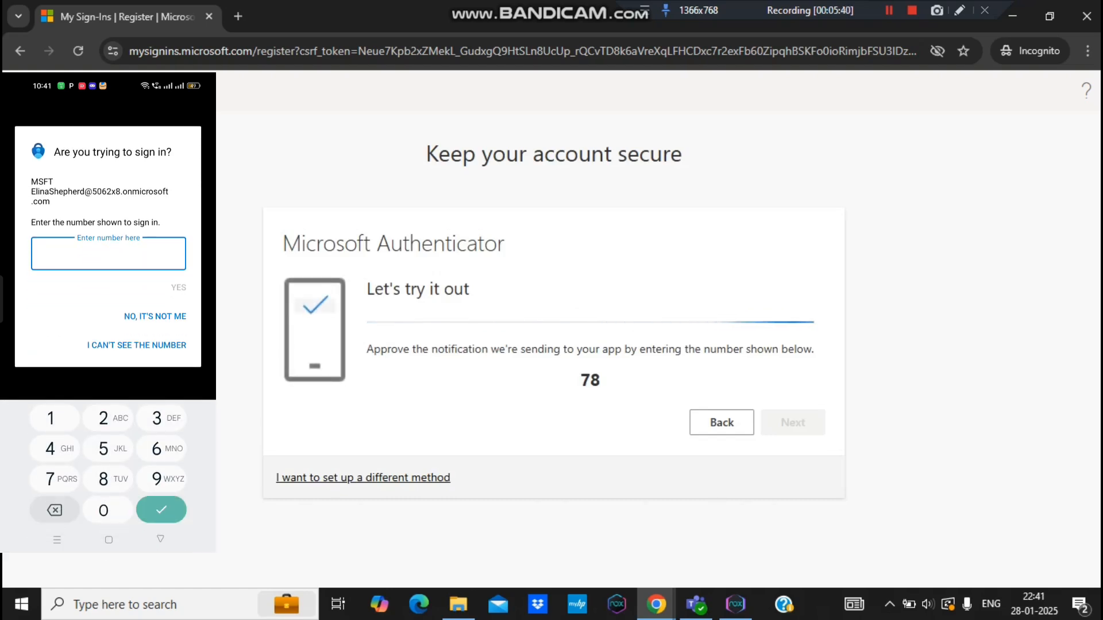
type("78")
left_click(178, 287)
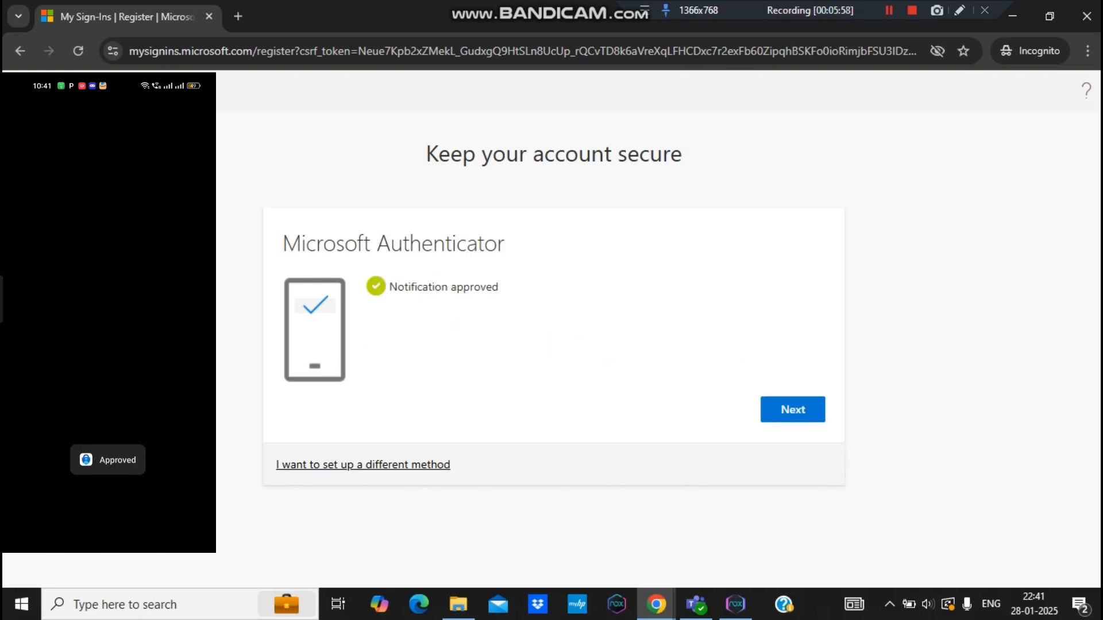
Finish registering Microsoft Authenticator as the sign-in method and decline to stay signed in.
left_click(792, 409)
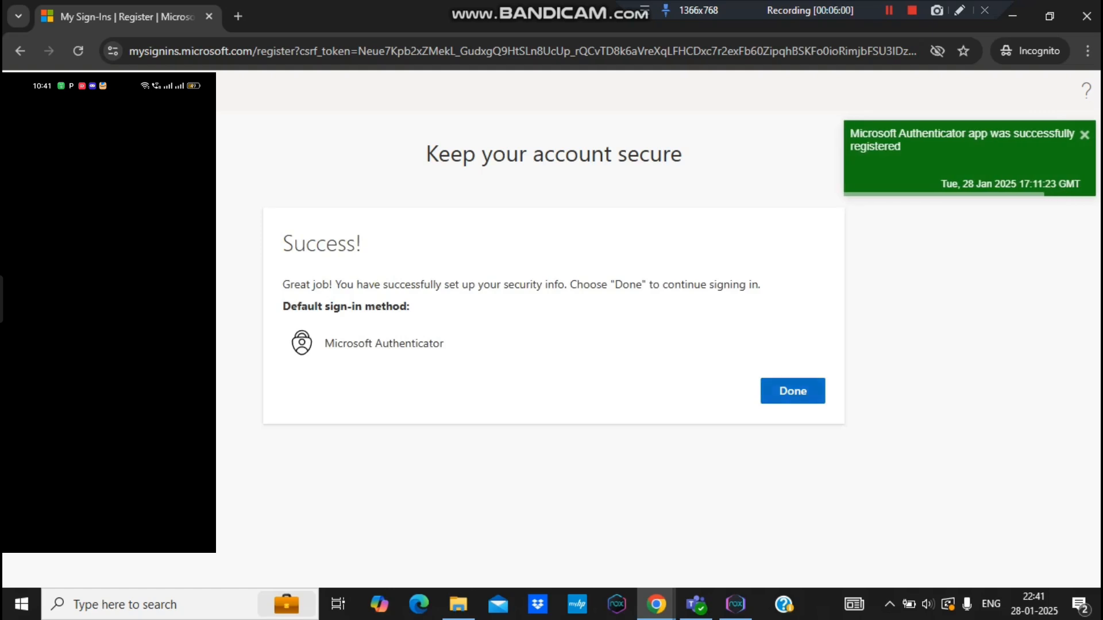
left_click(793, 390)
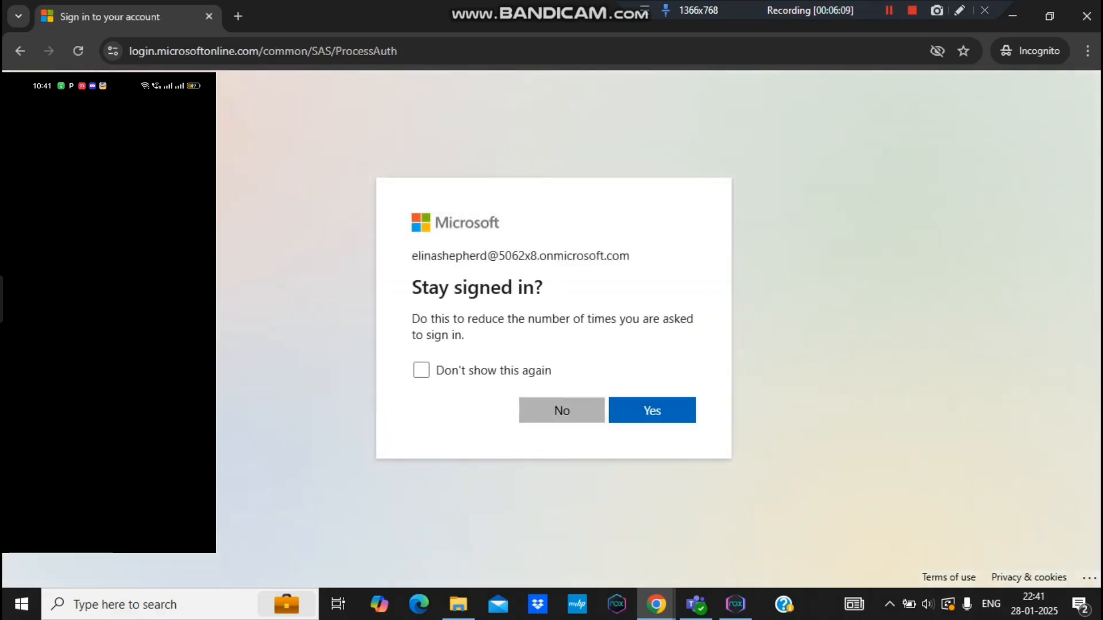
left_click(561, 410)
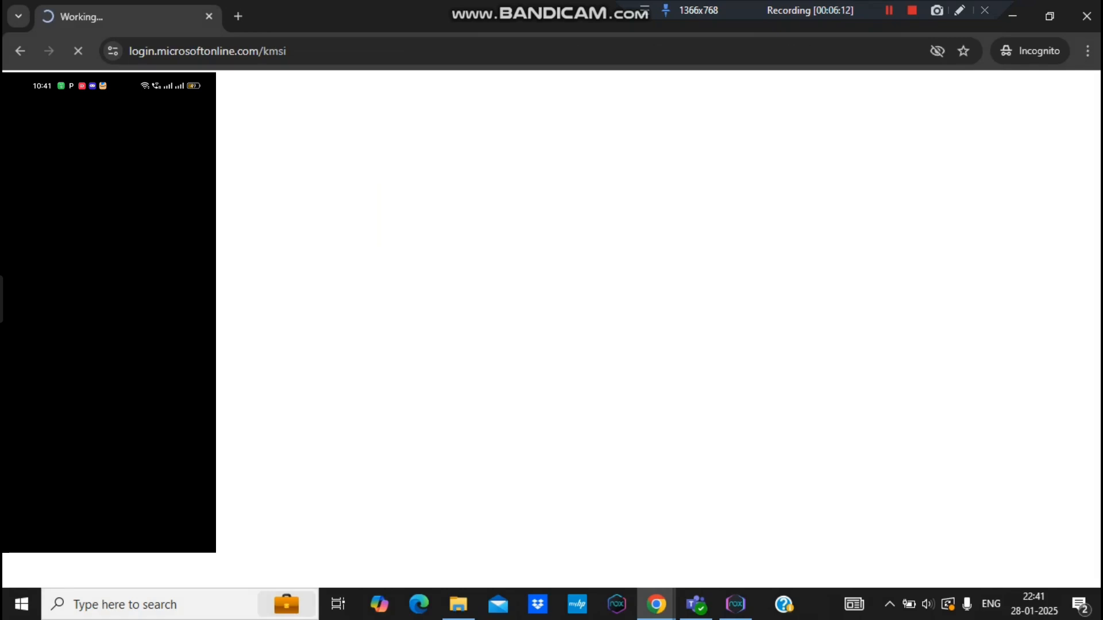